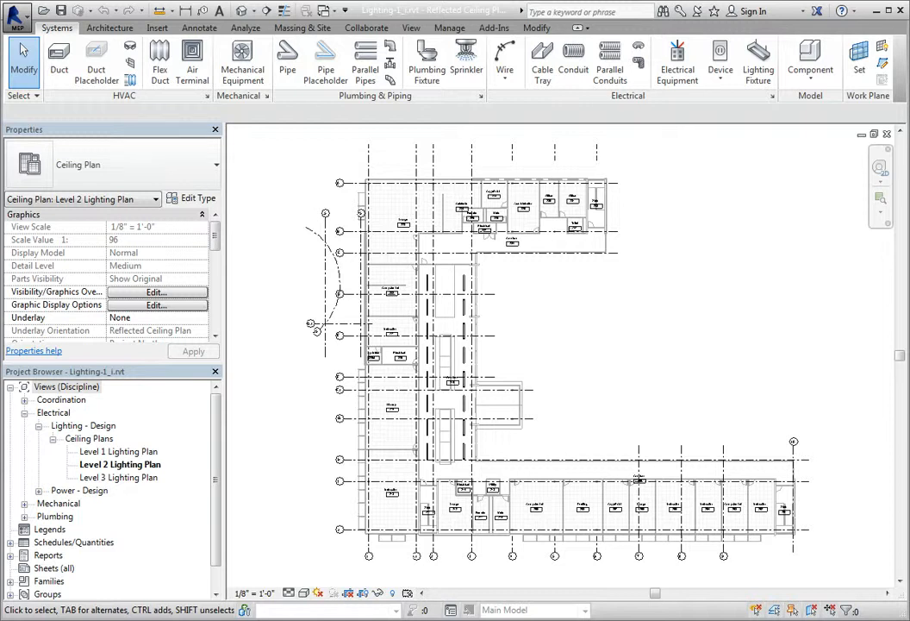
- Begin placing a lighting fixture in the Level 2 Lighting Plan, using the Plain Recessed Lighting Fixture type 2x4 - 120
scroll(539, 507, "up", 5)
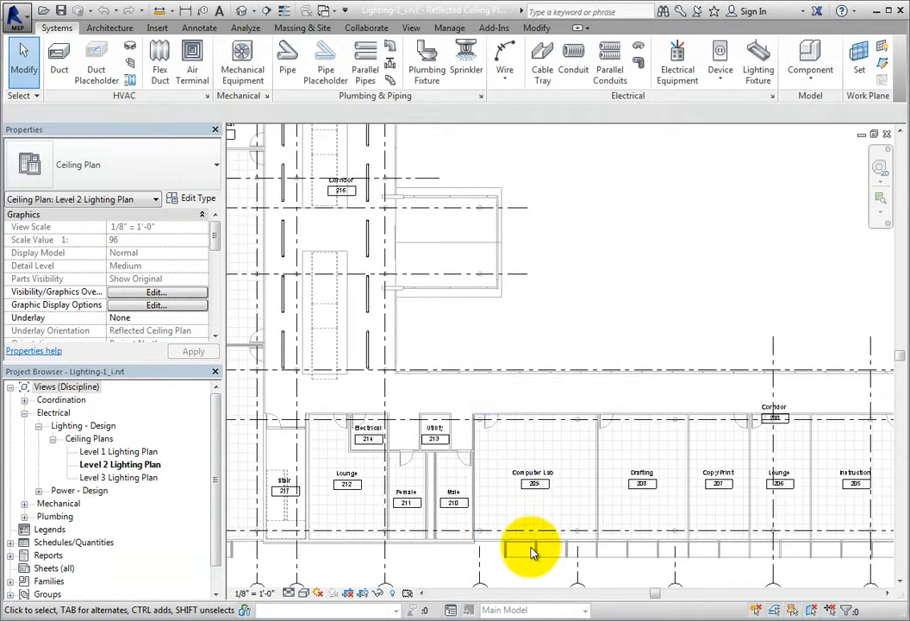
scroll(533, 548, "up", 5)
middle_click_drag(586, 548, 521, 537)
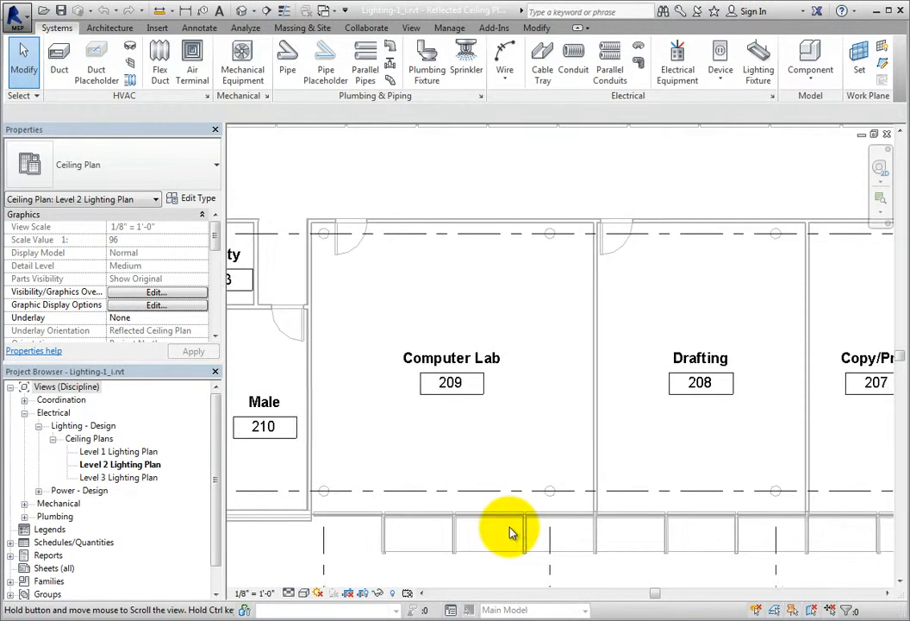
scroll(521, 537, "down", 1)
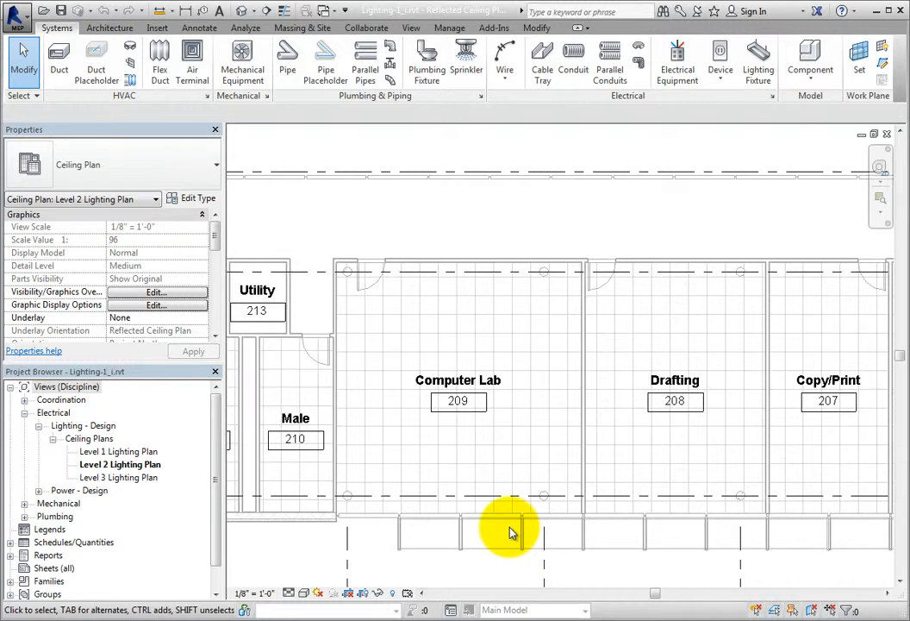
left_click(758, 78)
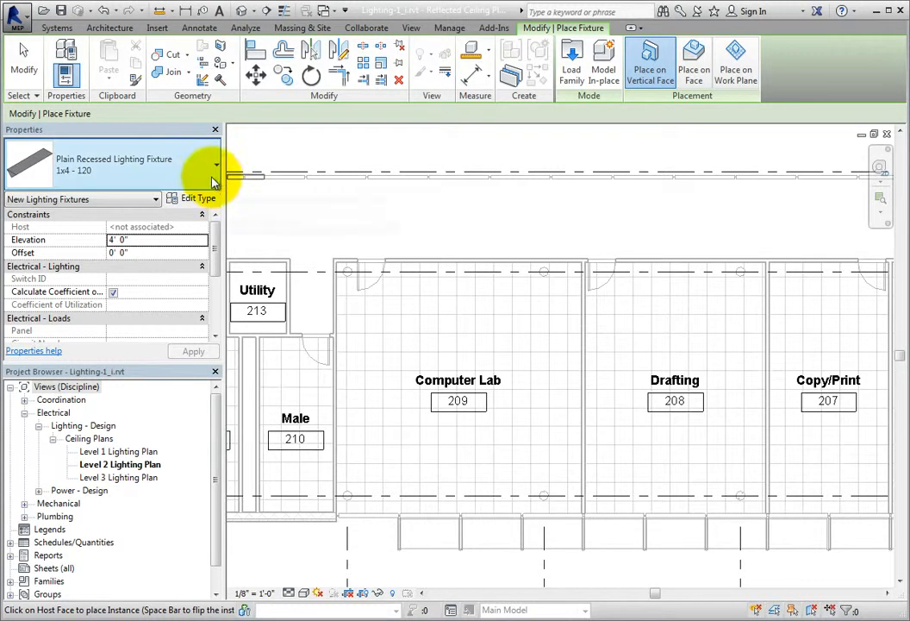
left_click_drag(213, 240, 215, 185)
left_click(215, 183)
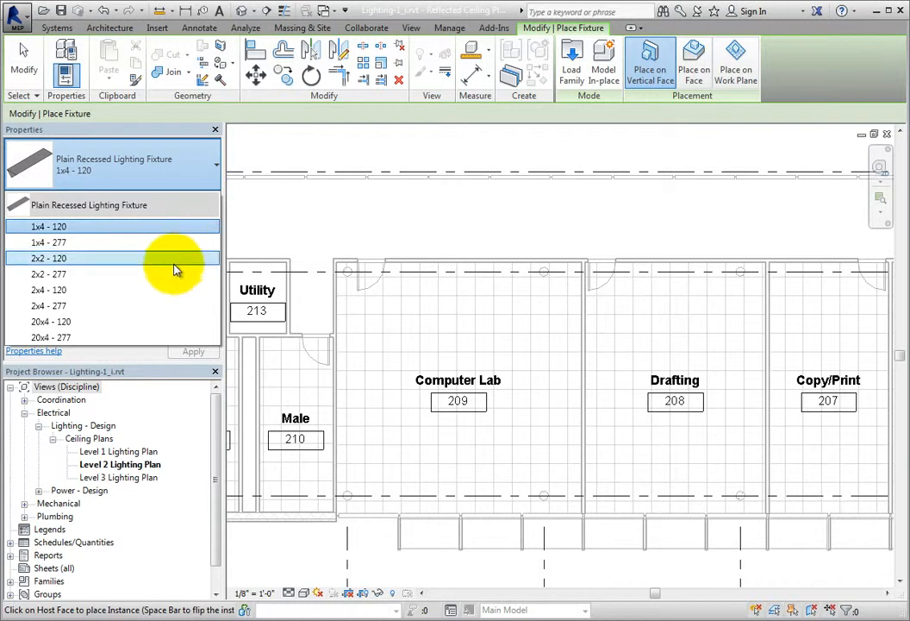
mouse_move(165, 293)
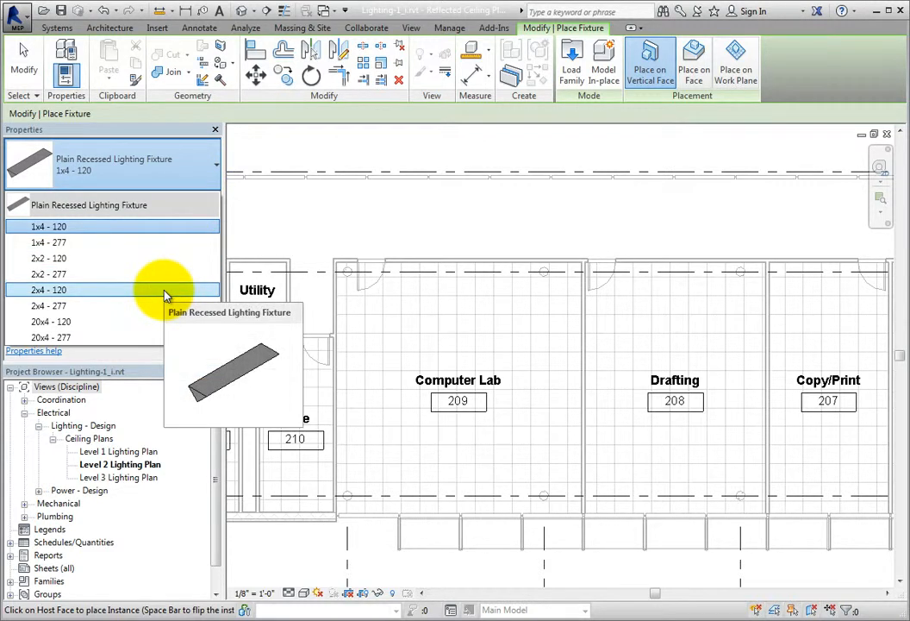
left_click(165, 294)
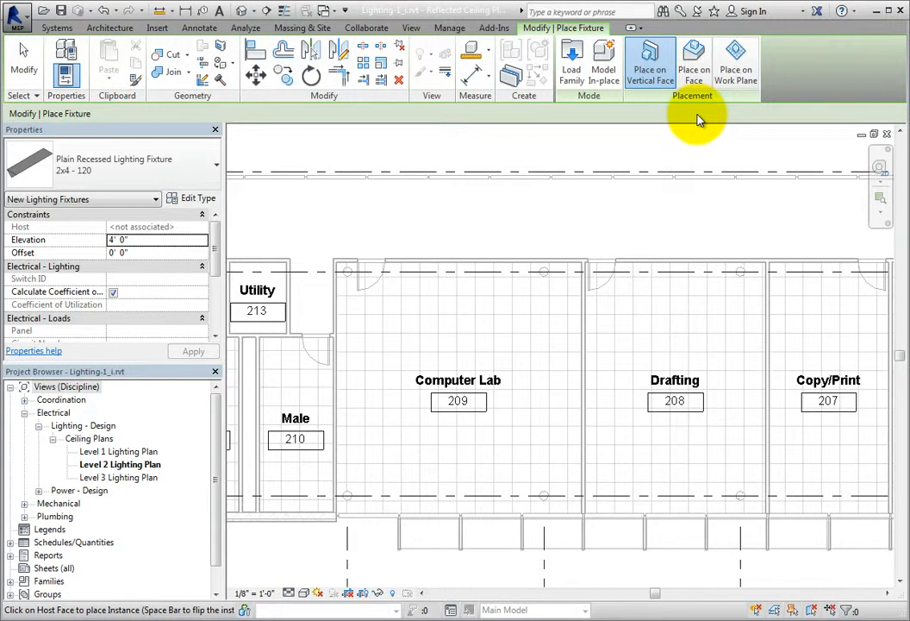
left_click(694, 73)
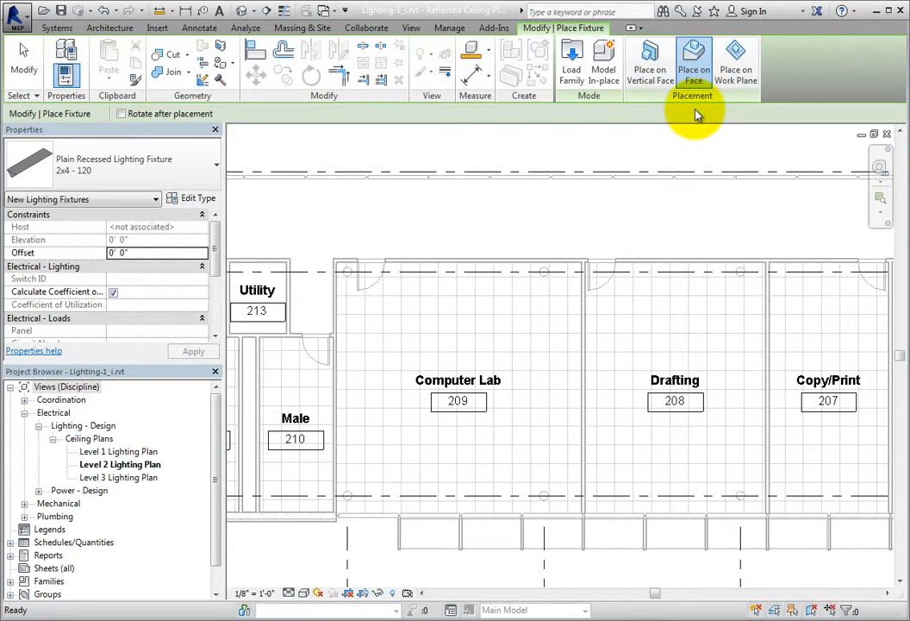
left_click(735, 82)
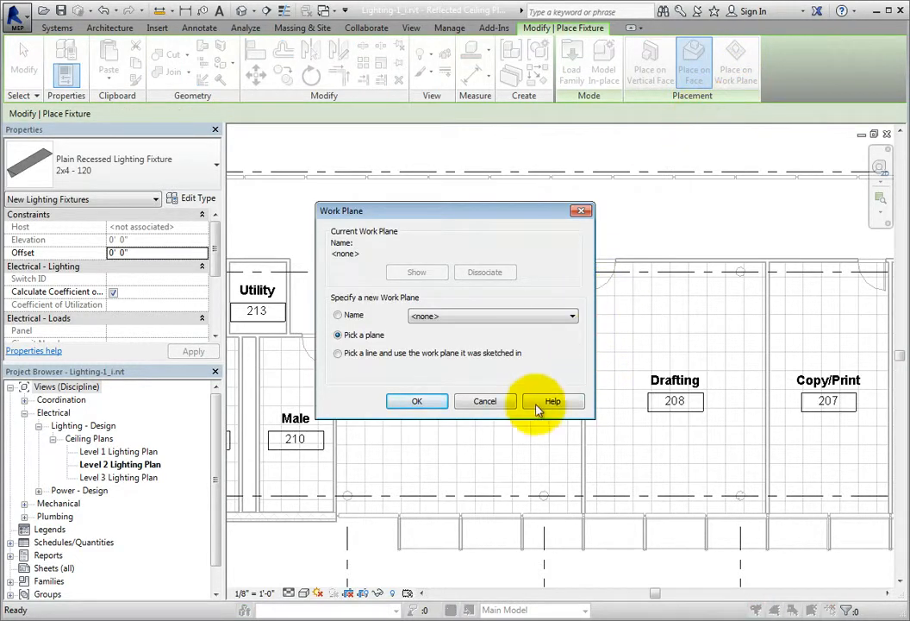
left_click(502, 406)
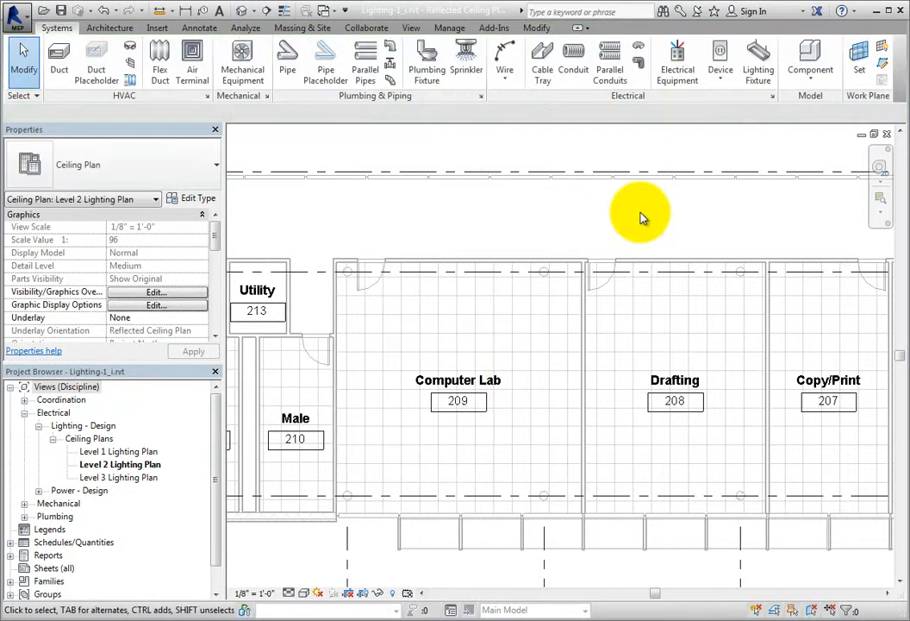
- Restart lighting fixture placement with the 2x4 - 120 type and set it to be hosted on a face
left_click(756, 65)
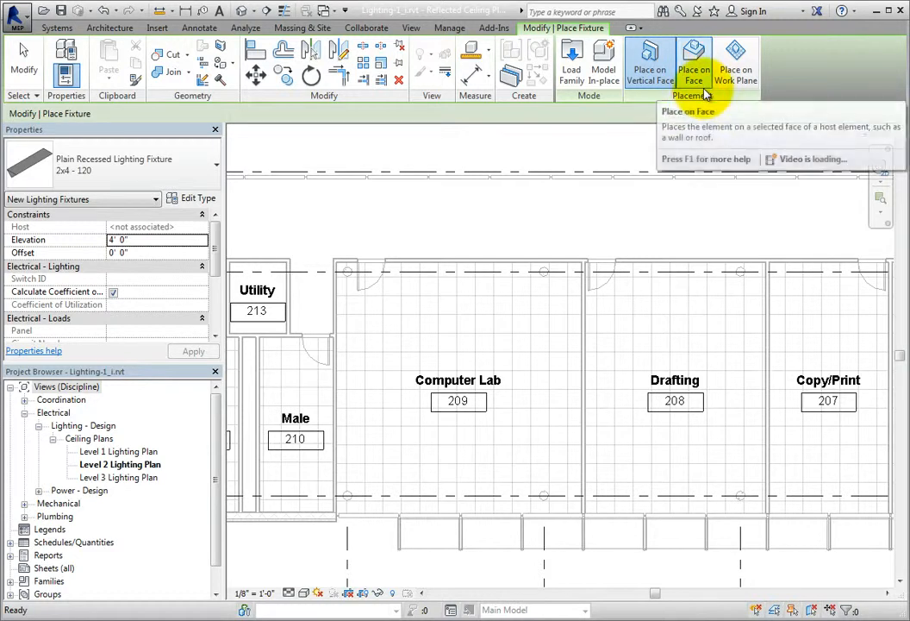
left_click(703, 90)
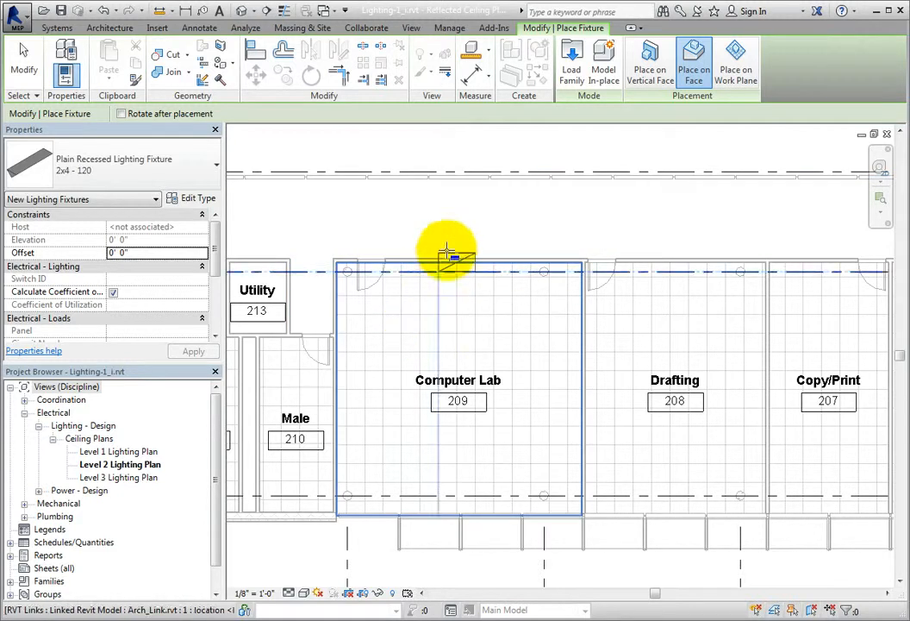
left_click(464, 195)
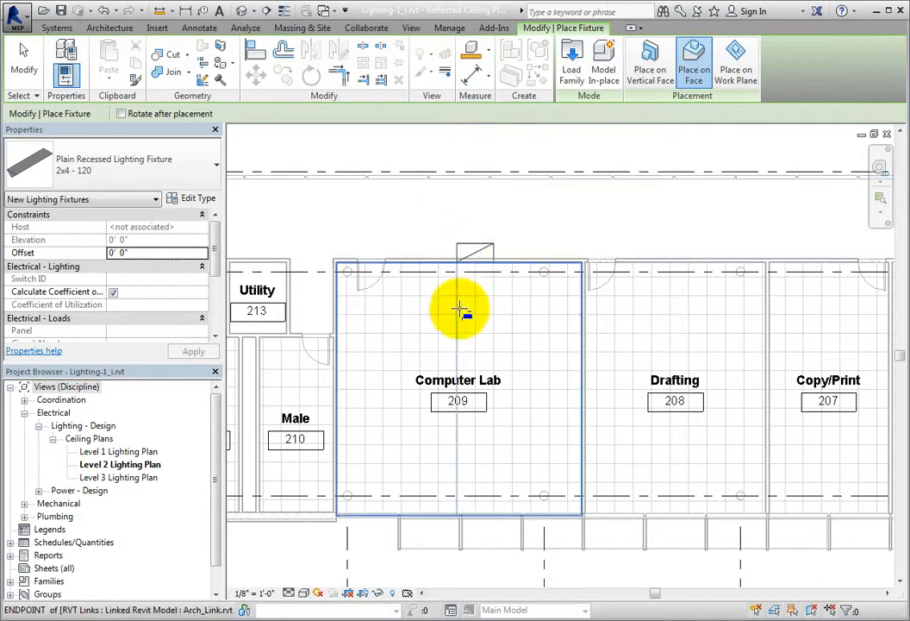
middle_click_drag(426, 324, 489, 320)
scroll(487, 318, "up", 1)
scroll(451, 315, "up", 3)
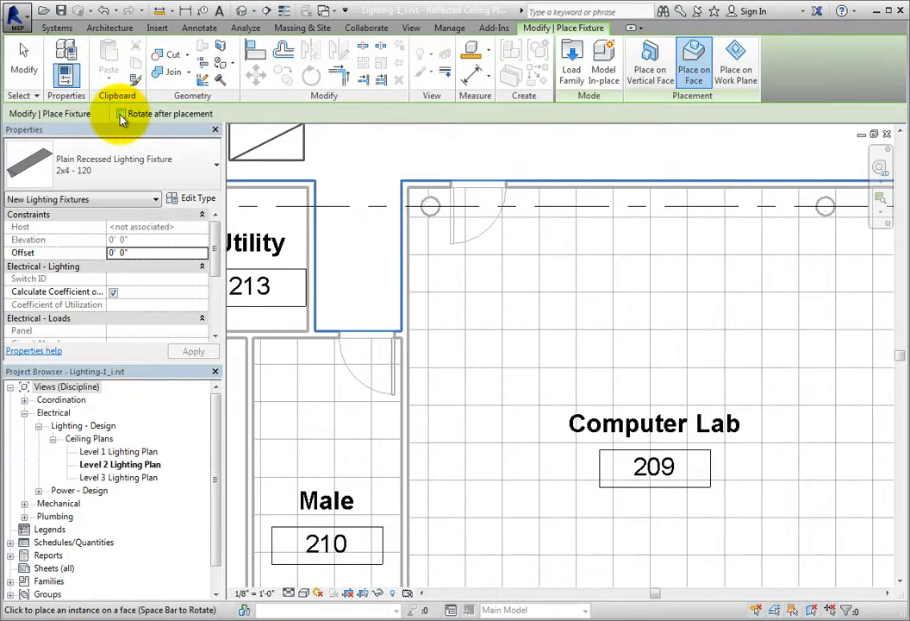
middle_click_drag(417, 197, 473, 316)
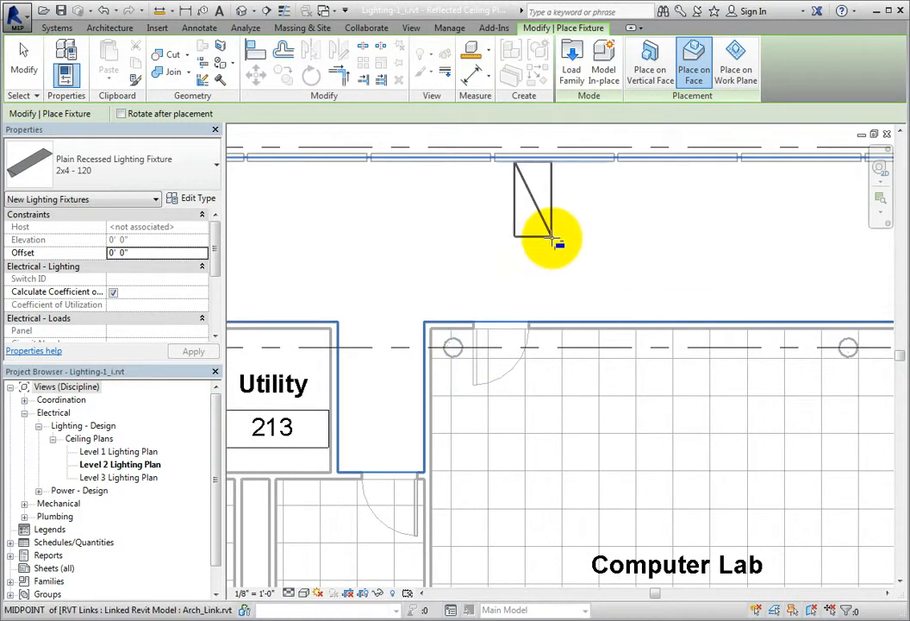
- Rotate the fixture to lie horizontally, place one on the ceiling grid beside the Computer Lab 209 door, and end placement
key("space")
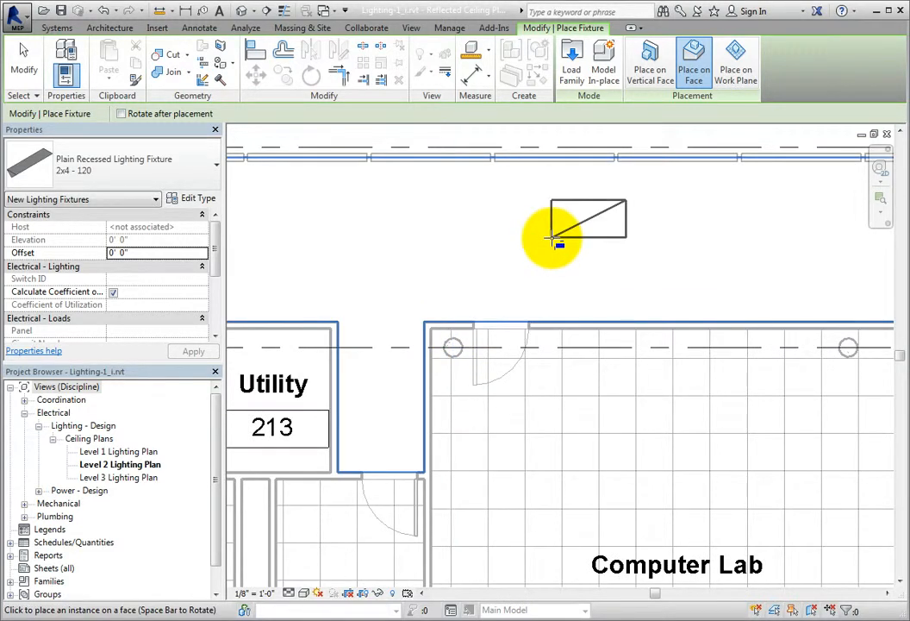
middle_click_drag(539, 398, 608, 292)
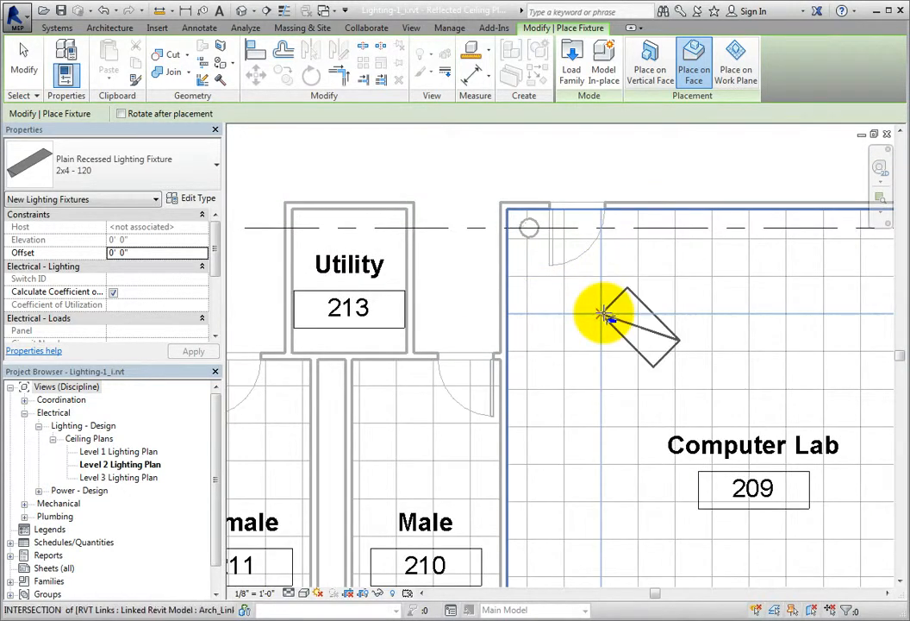
key("space")
key("space")
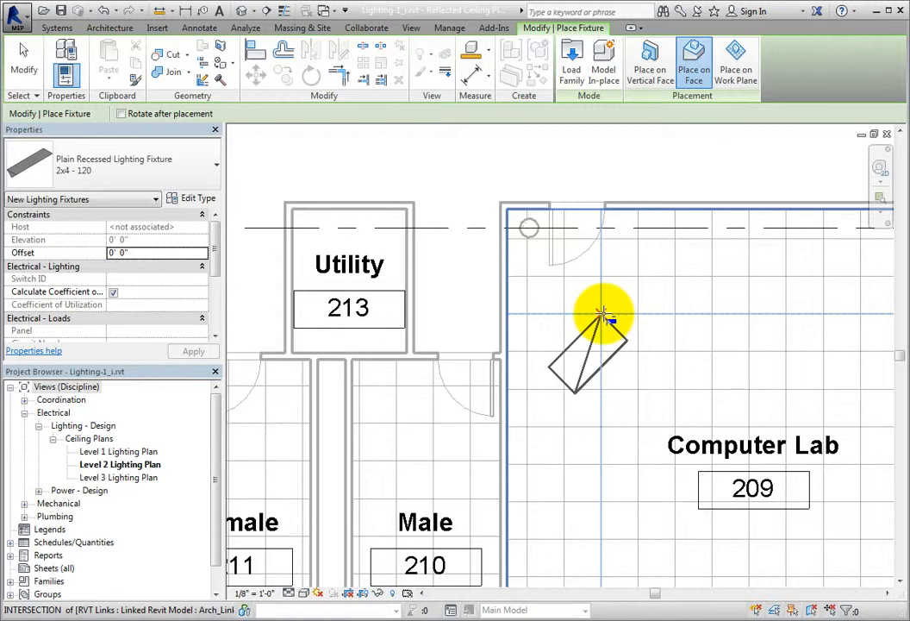
key("space")
key("space")
key("space")
key("space")
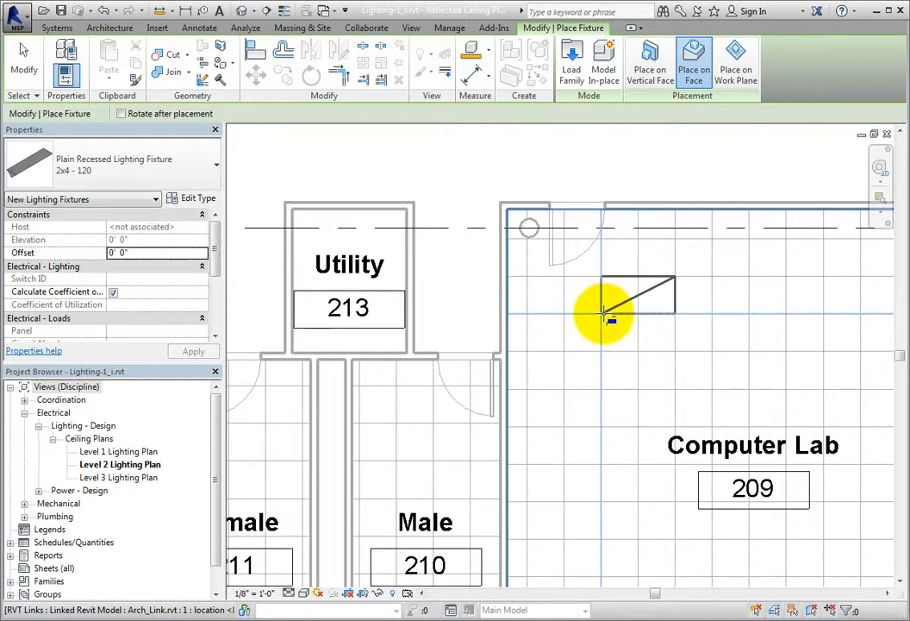
left_click(564, 277)
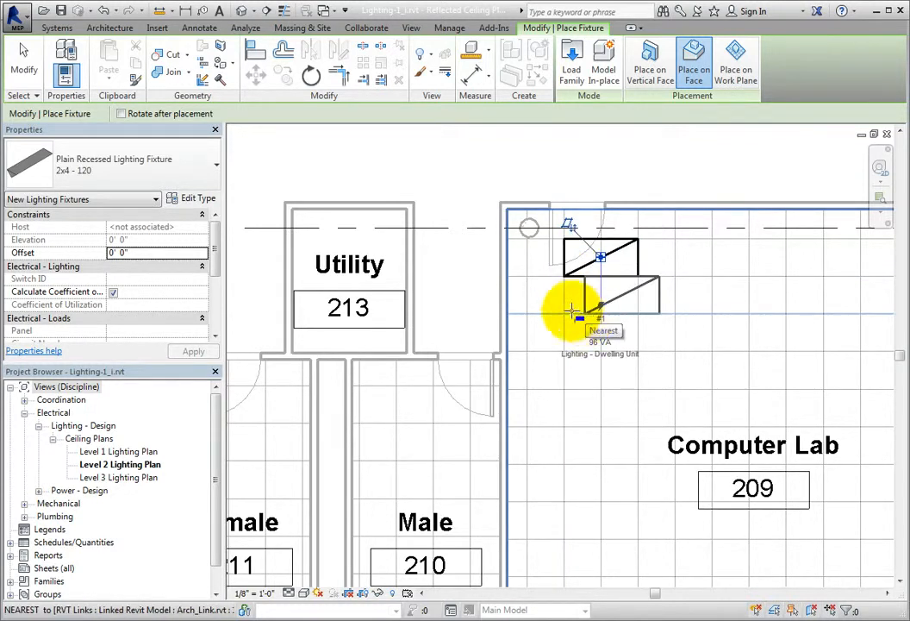
left_click(34, 73)
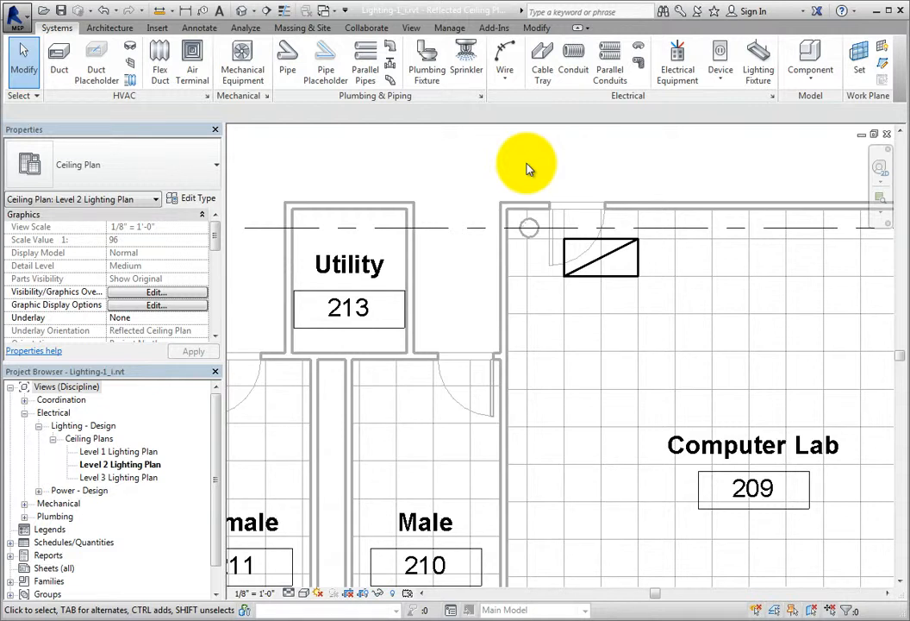
- Copy the fixture with multiple copies enabled, placing the first about 10' straight below the original, beside the Computer Lab label
left_click(615, 255)
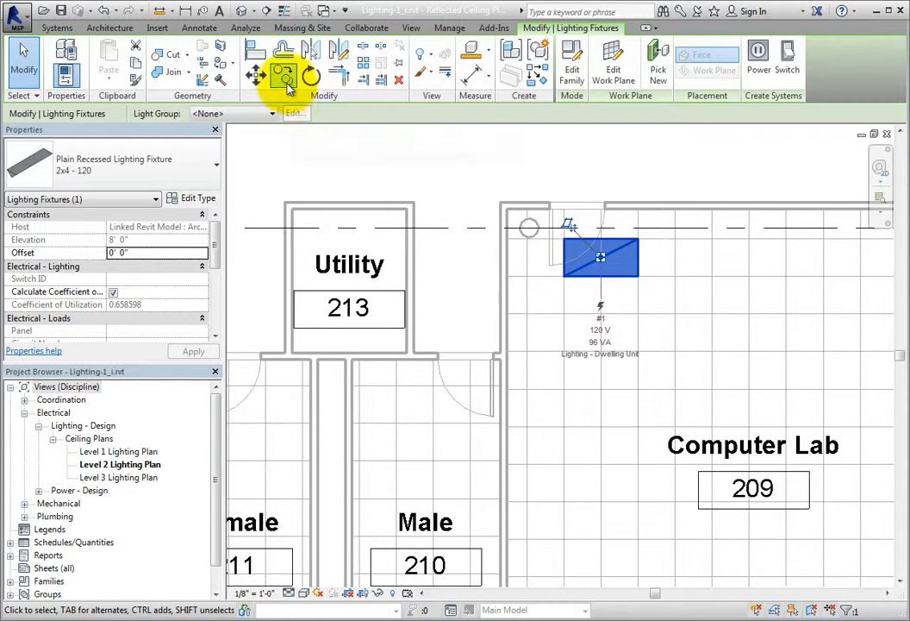
left_click(286, 80)
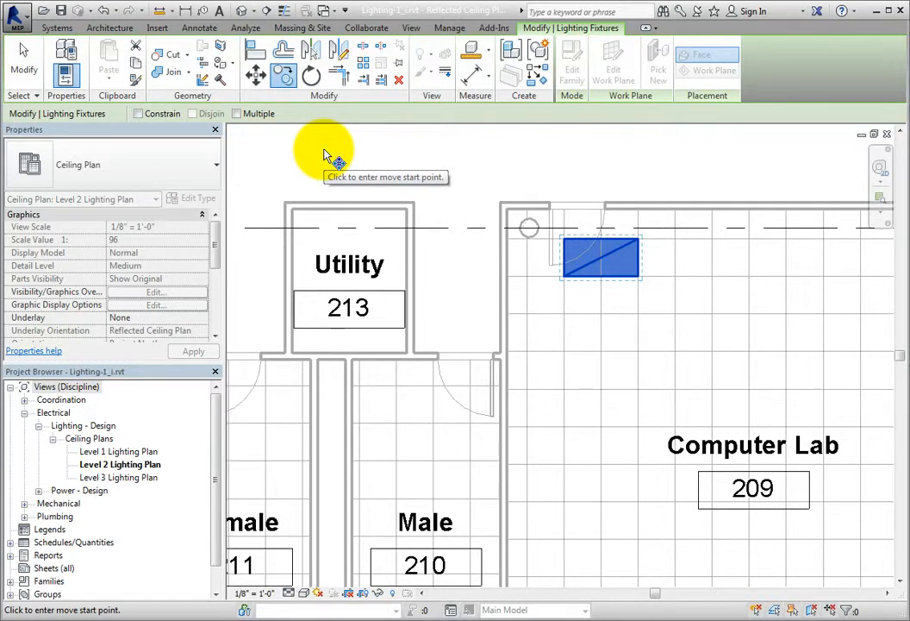
left_click(237, 114)
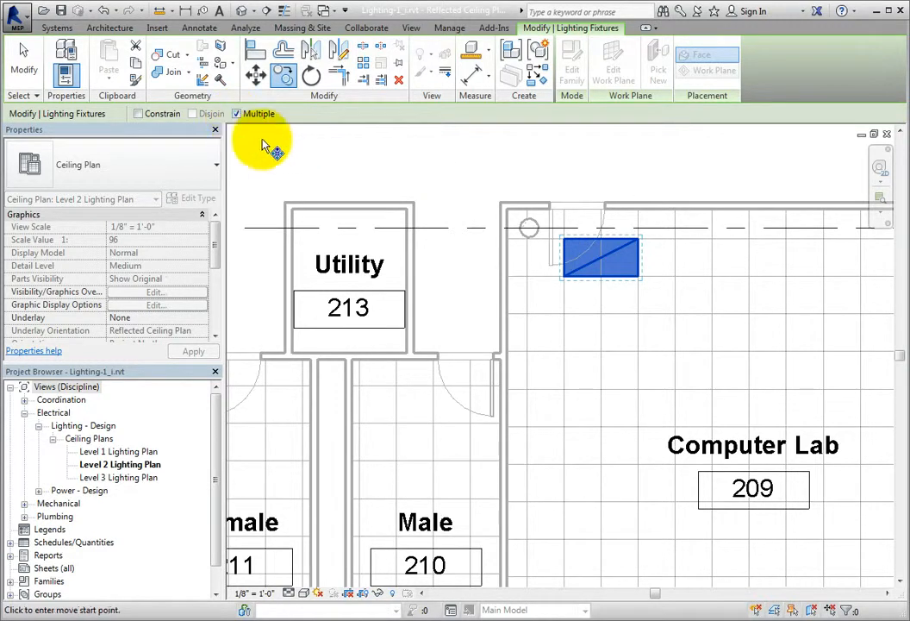
left_click(637, 278)
scroll(640, 270, "down", 2)
middle_click_drag(643, 363, 579, 295)
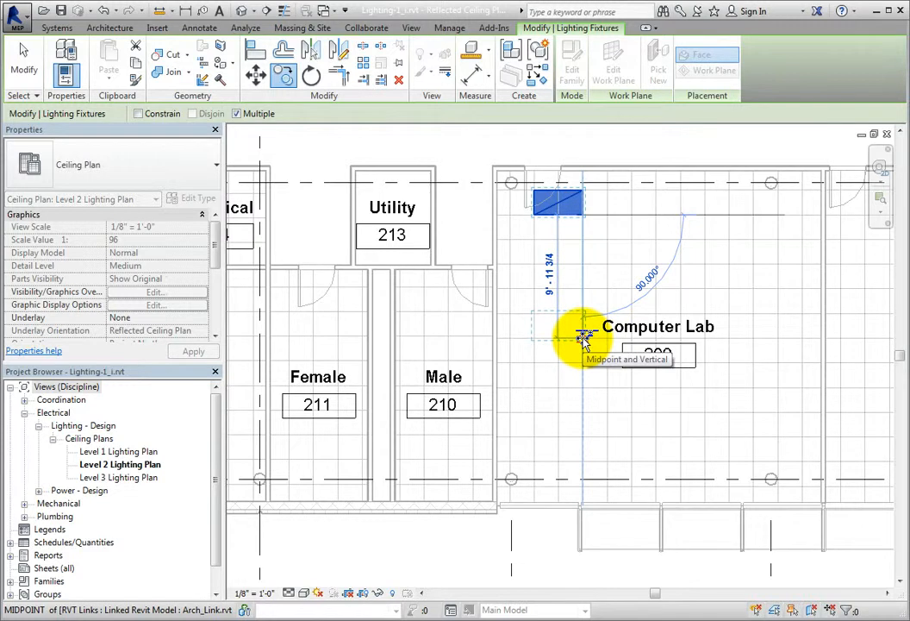
scroll(584, 338, "up", 5)
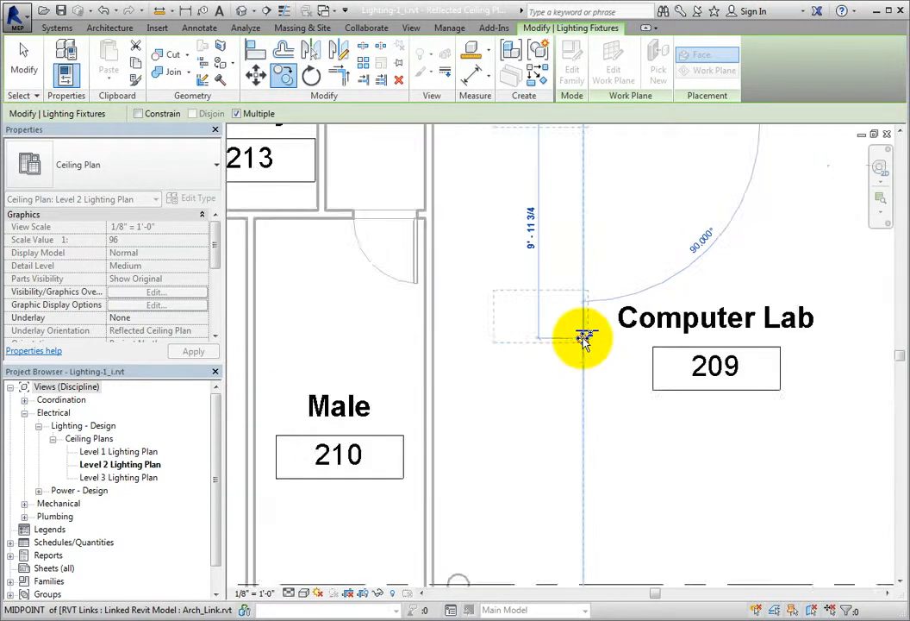
scroll(589, 339, "down", 4)
- Place another copy directly below the middle fixture, on the ceiling grid near the Computer Lab's lower wall, and end the copying
middle_click_drag(602, 458, 601, 346)
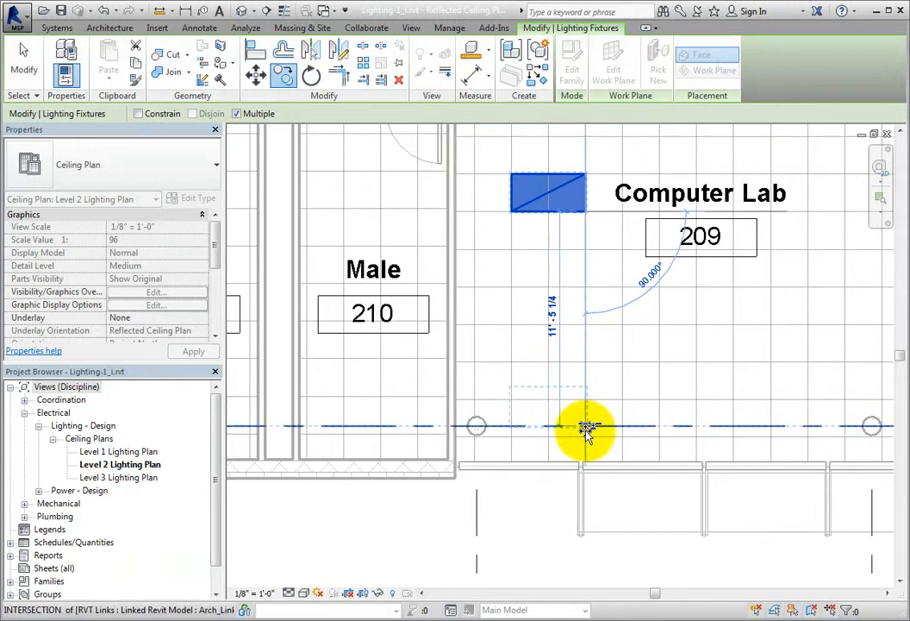
left_click(586, 431)
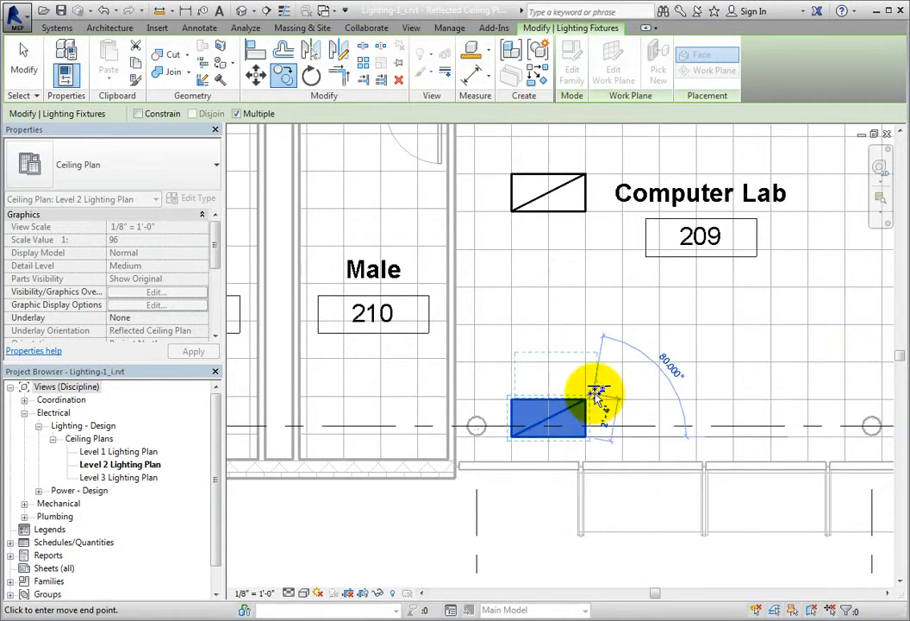
key("Escape")
- Copy the column of three fixtures twice across the Computer Lab, spacing the columns four ceiling tiles apart
scroll(621, 371, "down", 2)
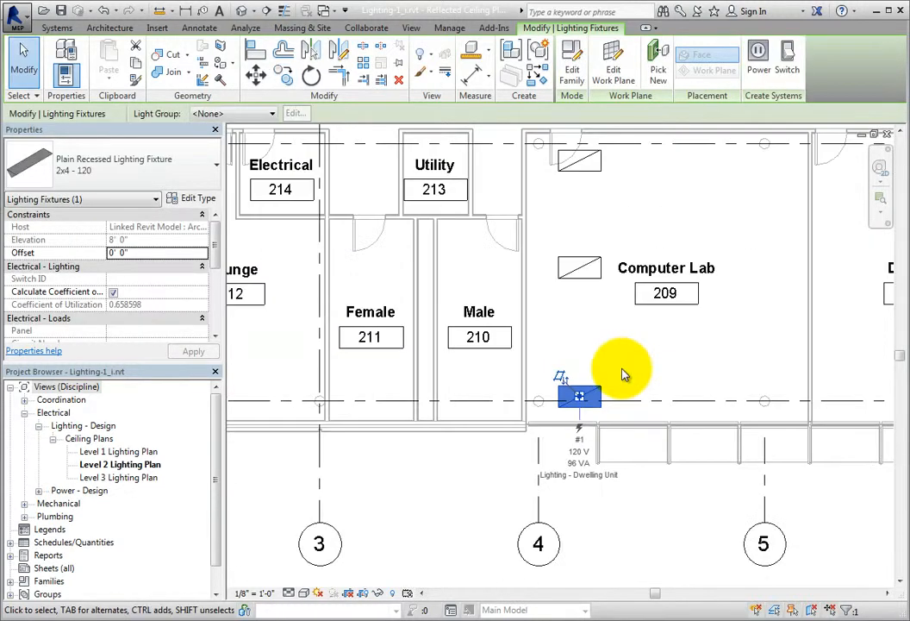
middle_click_drag(687, 360, 593, 418)
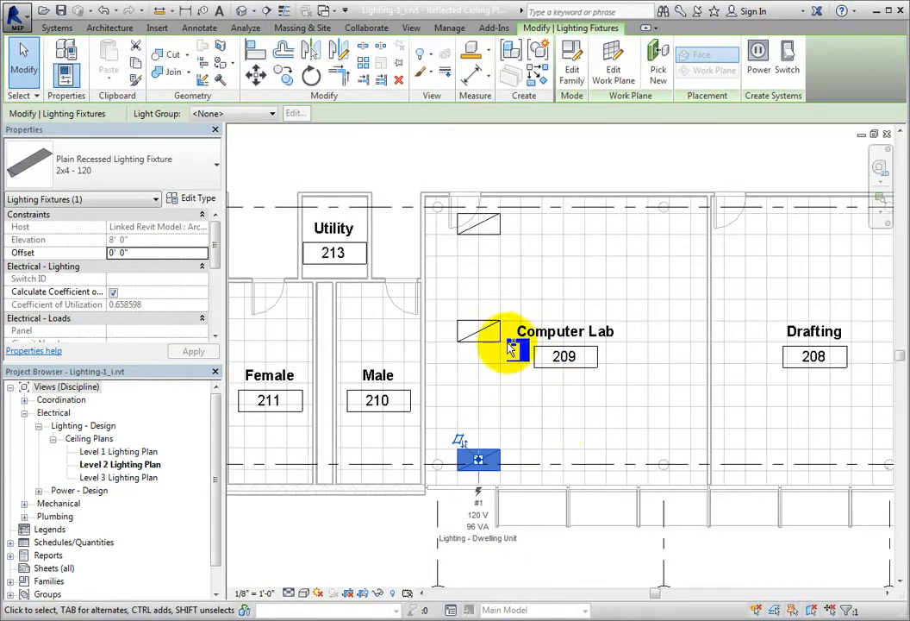
left_click(505, 344, "ctrl")
left_click(496, 239, "ctrl")
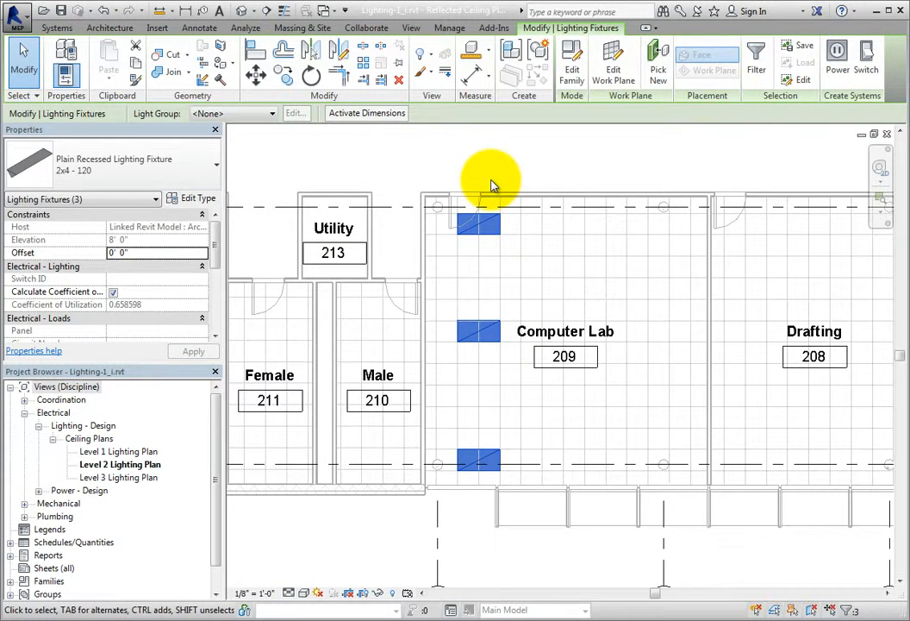
left_click(286, 87)
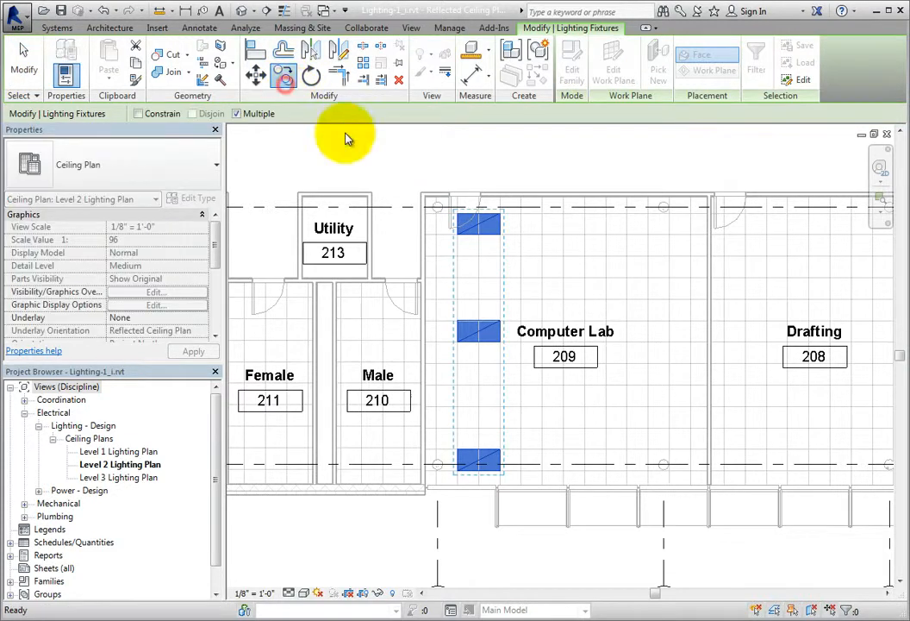
left_click(499, 237)
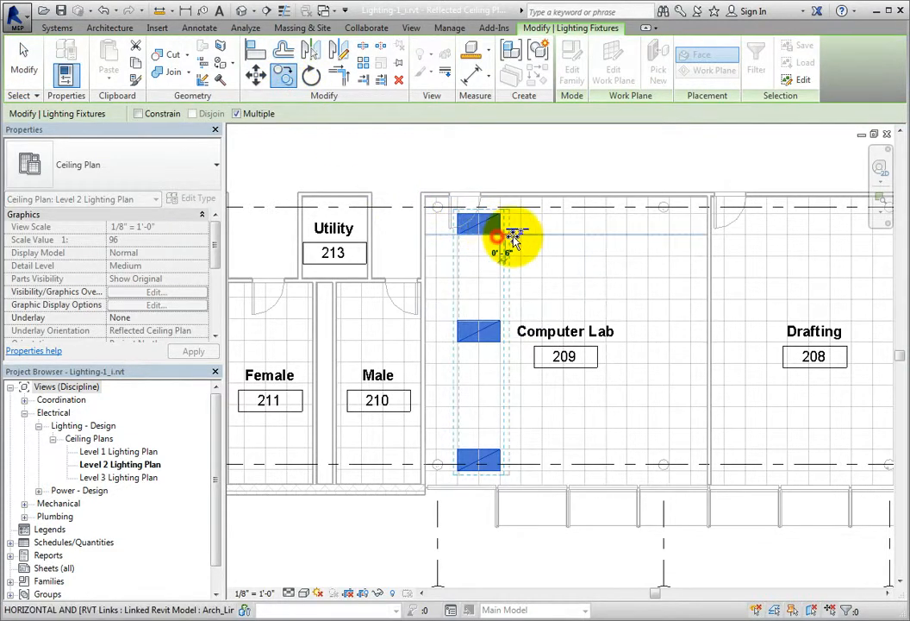
left_click(584, 238)
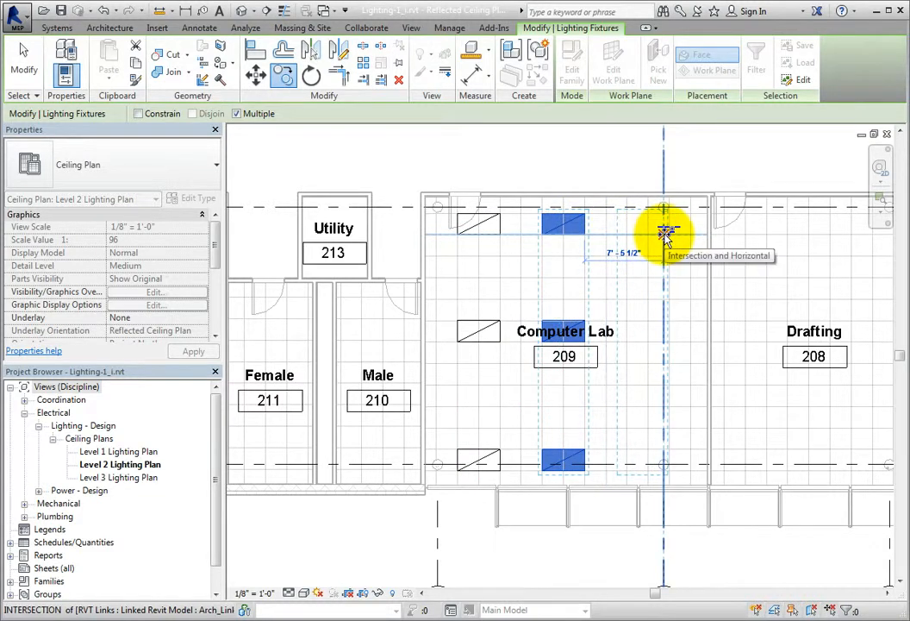
scroll(669, 233, "up", 3)
scroll(672, 233, "down", 4)
- Copy the column of three fixtures twice into Drafting 208, first beside its door and again five ceiling tiles over
middle_click_drag(686, 250, 460, 248)
scroll(460, 248, "up", 3)
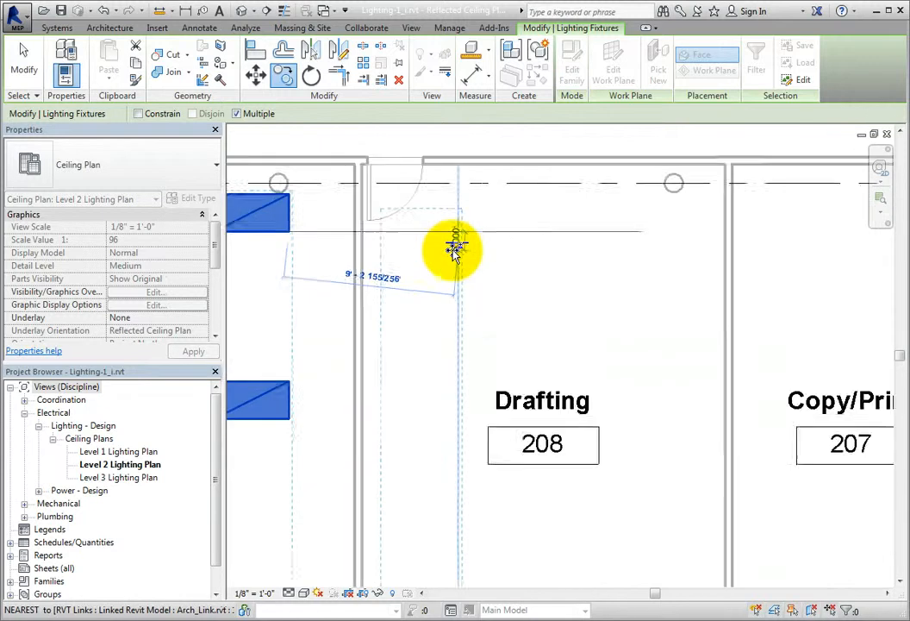
left_click(459, 228)
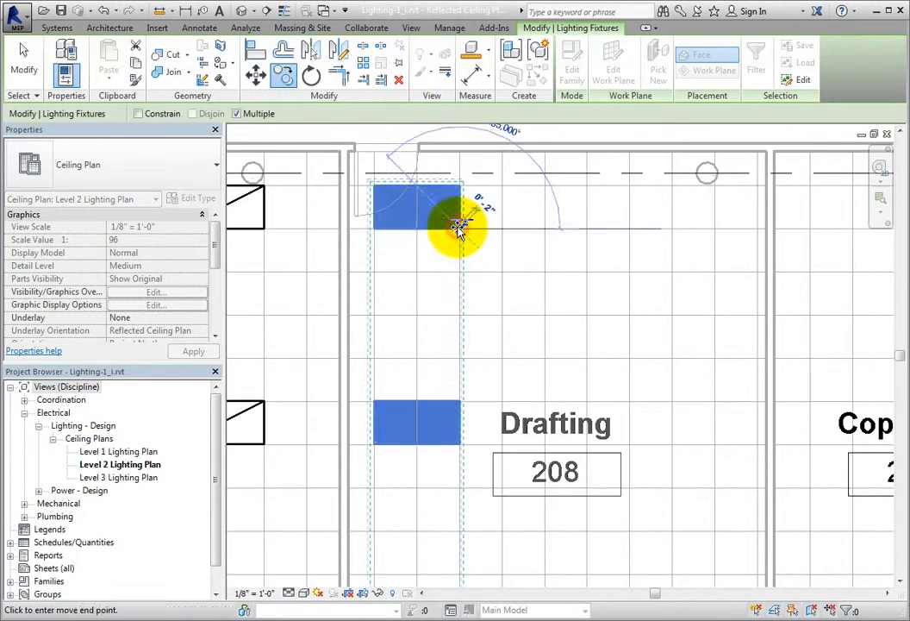
left_click(673, 229)
scroll(681, 231, "down", 2)
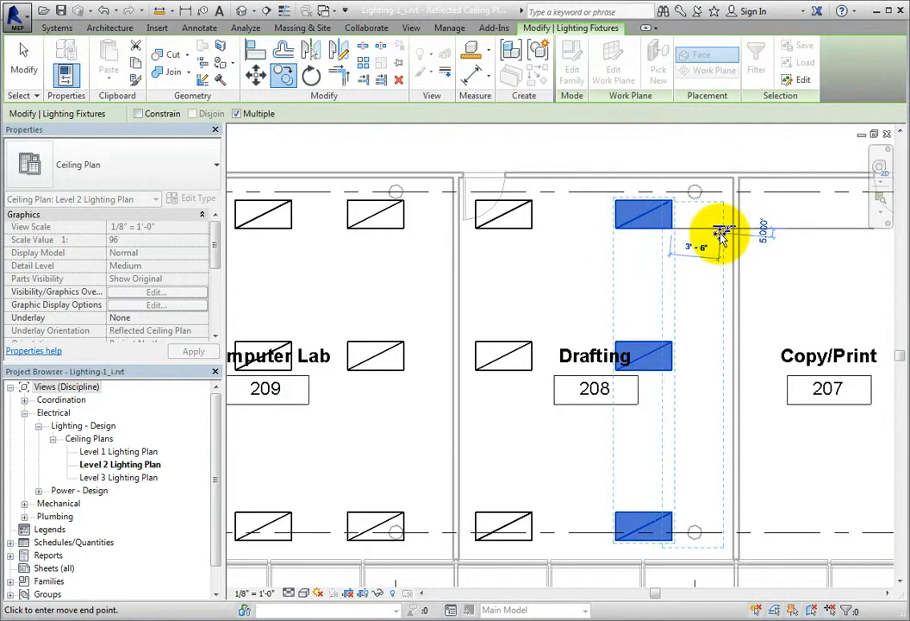
- Place one copy of the fixture column in Copy/Print 207 and one in Lounge 206, and end the copying
middle_click_drag(721, 237, 386, 261)
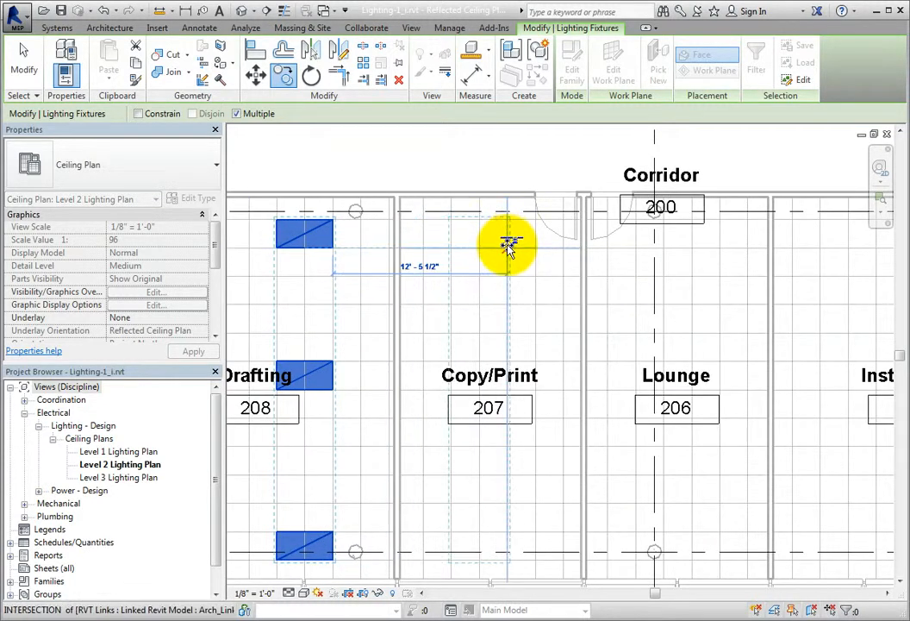
left_click(507, 246)
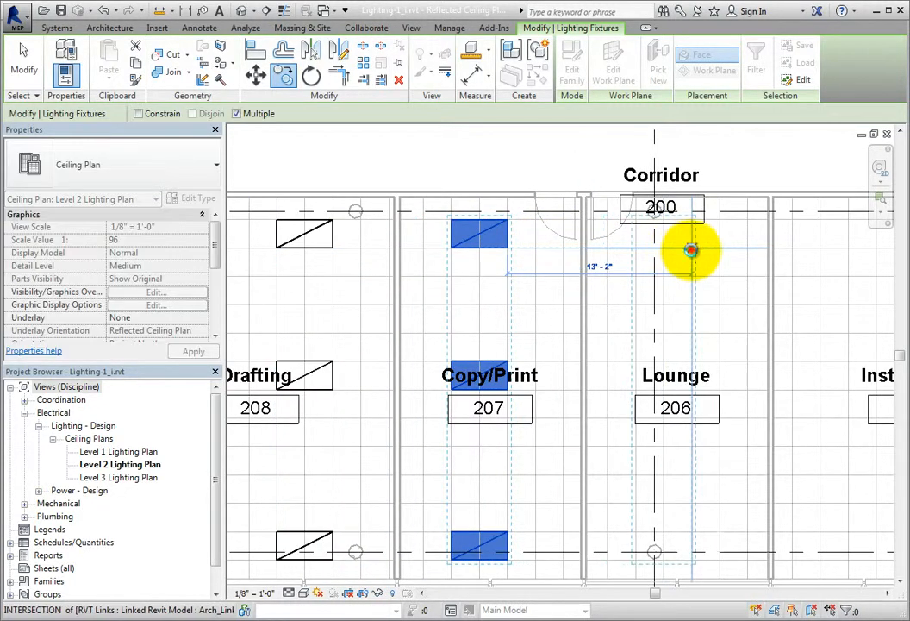
left_click(692, 250)
scroll(690, 250, "down", 2)
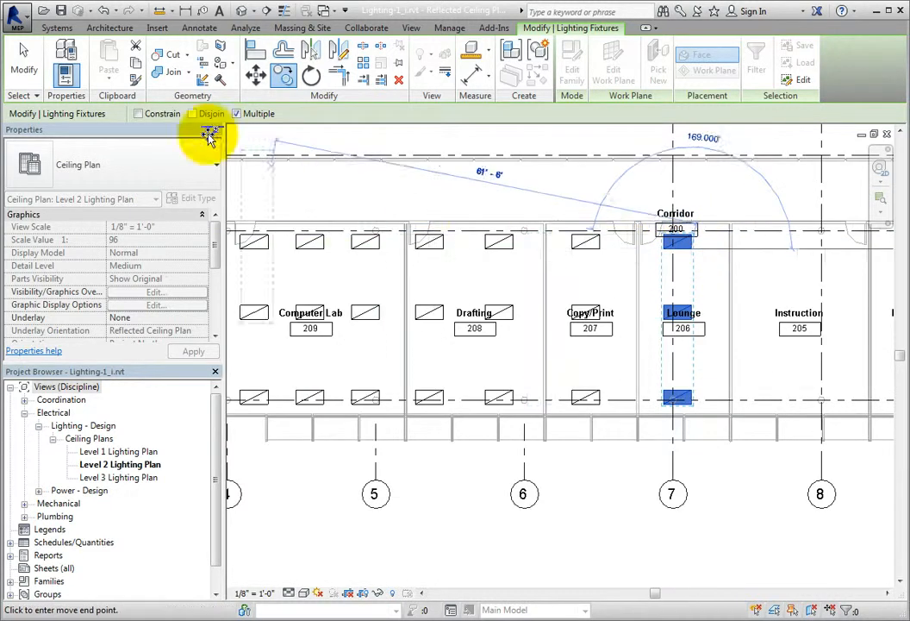
left_click(24, 61)
- Select the Computer Lab 209 space, examine its Electrical - Lighting properties, and clear the selection
middle_click_drag(461, 215, 494, 270)
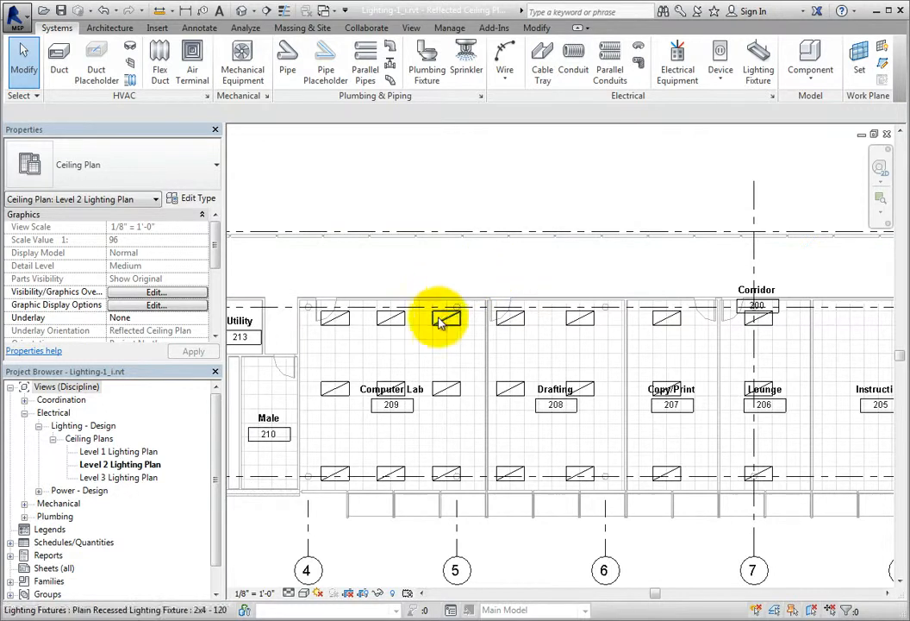
left_click(431, 360)
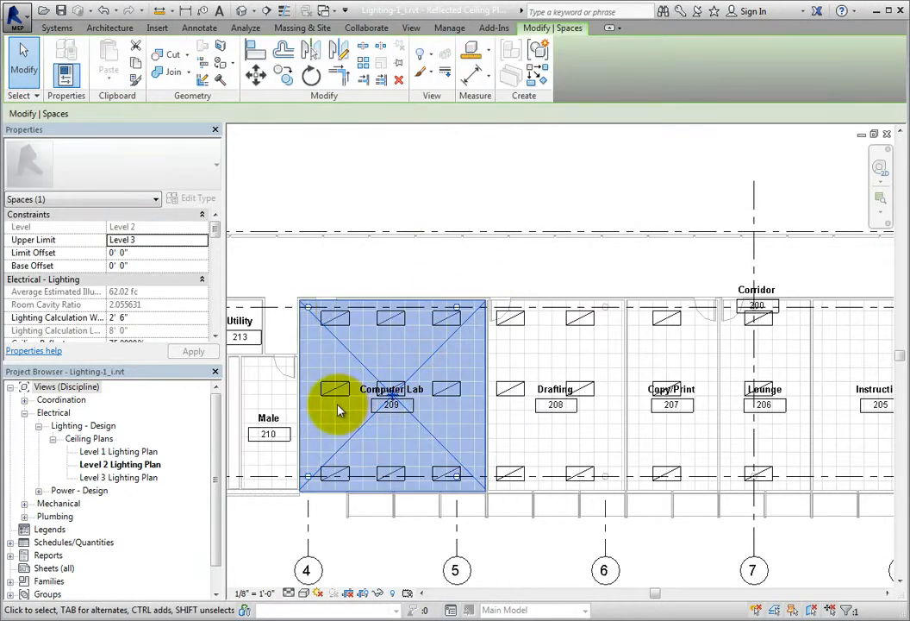
scroll(339, 406, "up", 2)
middle_click_drag(352, 415, 461, 370)
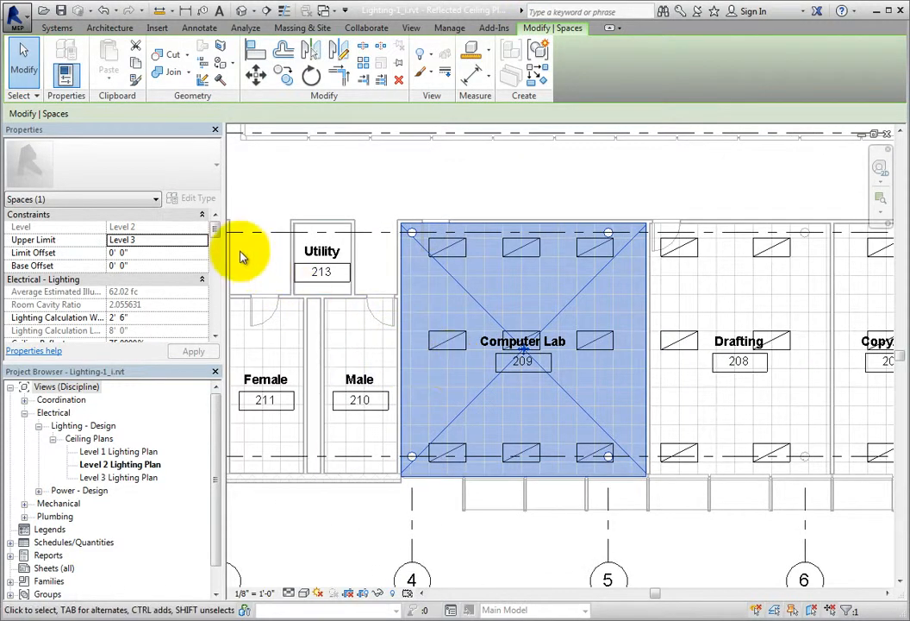
left_click_drag(219, 238, 215, 246)
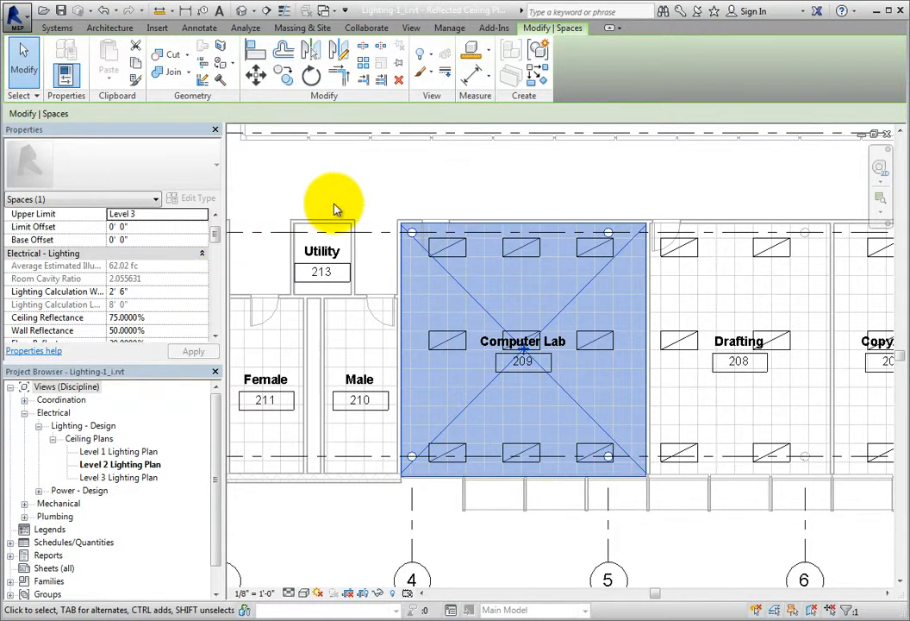
left_click(443, 193)
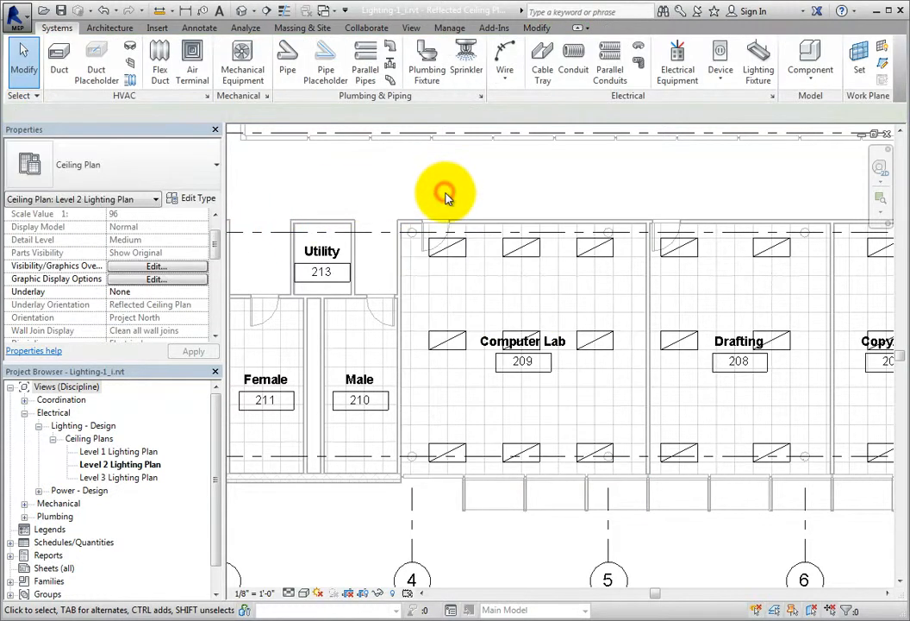
- Open the family of the fixture beside the Computer Lab door for editing and enable its Room Calculation Point
left_click(452, 248)
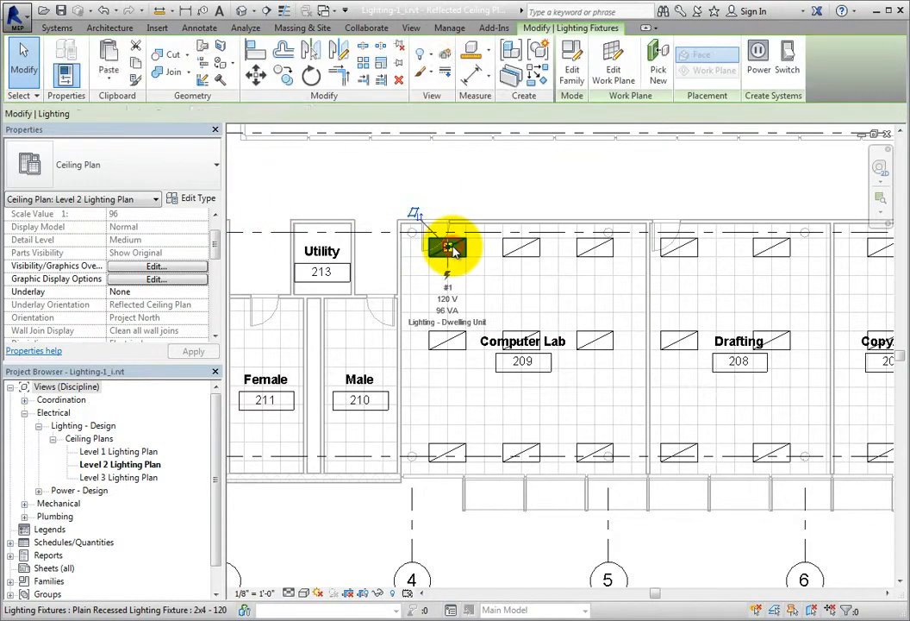
left_click(572, 74)
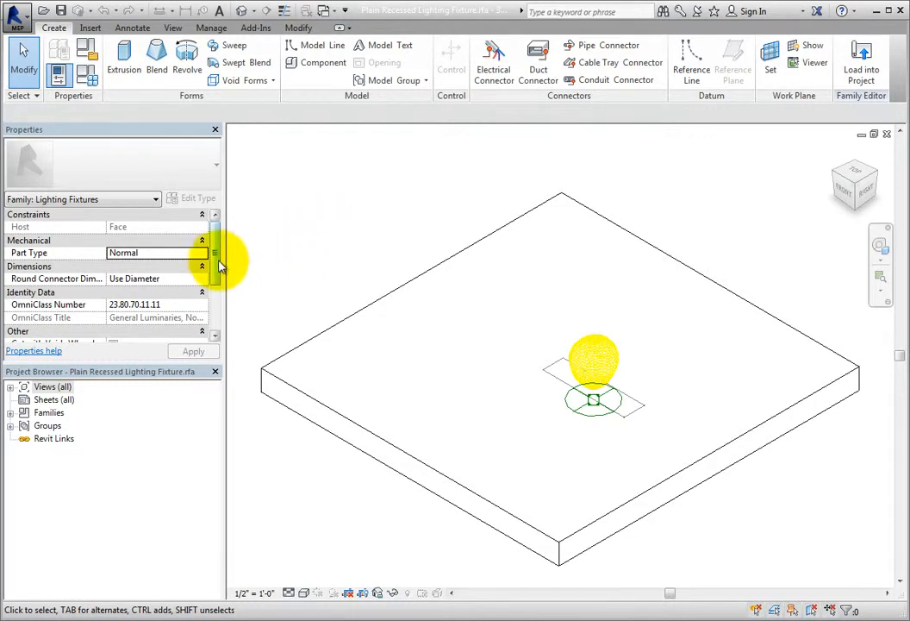
left_click_drag(219, 265, 213, 325)
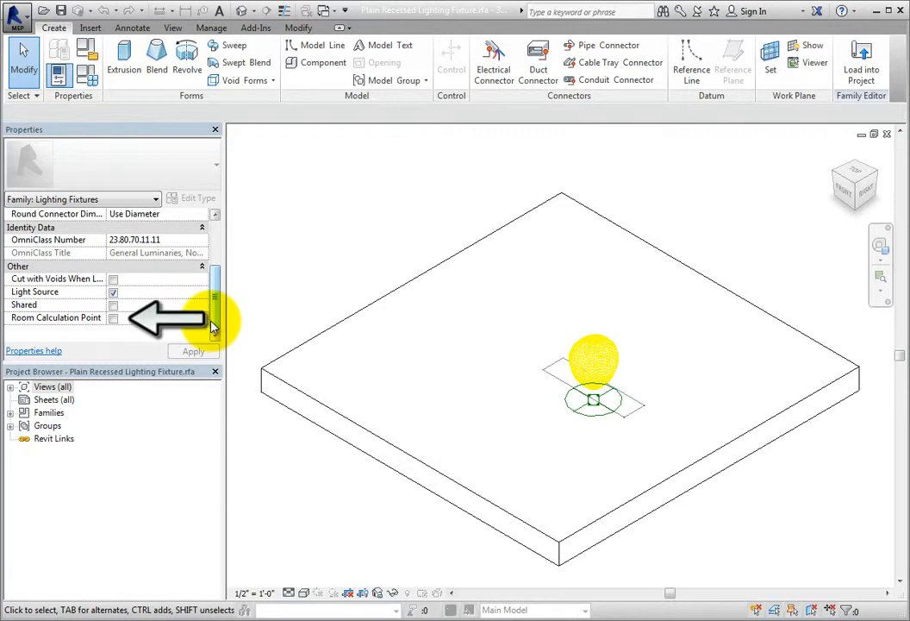
left_click(112, 318)
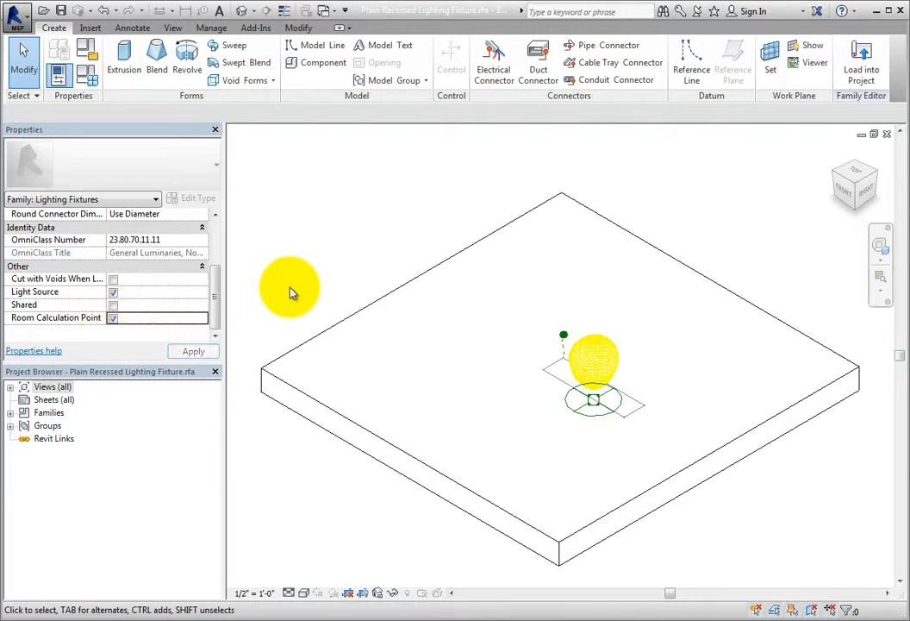
- Select the room calculation point at the fixture's corner, move it straight down below the fixture's plane, and deselect it
scroll(601, 454, "up", 2)
middle_click_drag(601, 454, 687, 391, "shift")
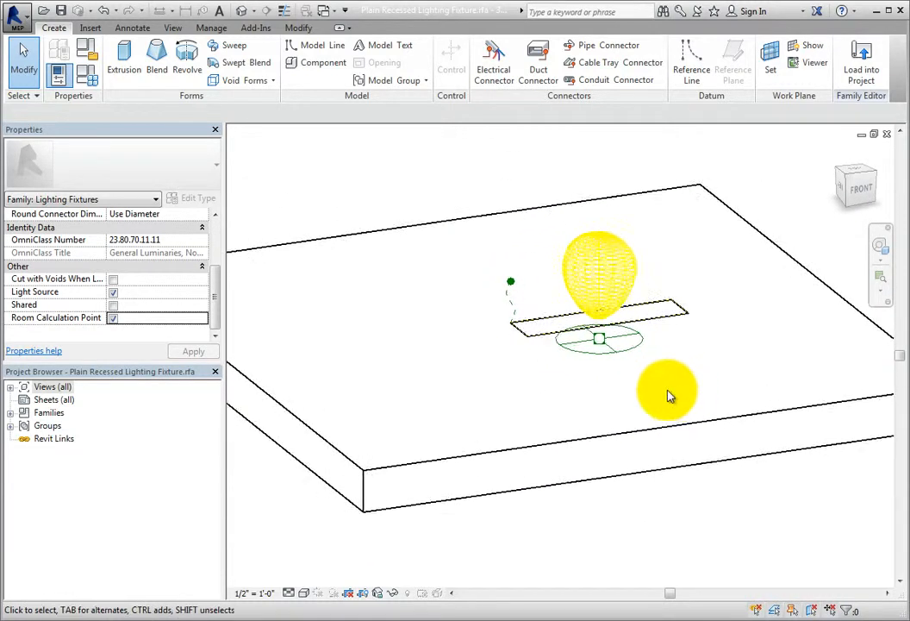
scroll(523, 372, "up", 4)
middle_click_drag(520, 373, 403, 472)
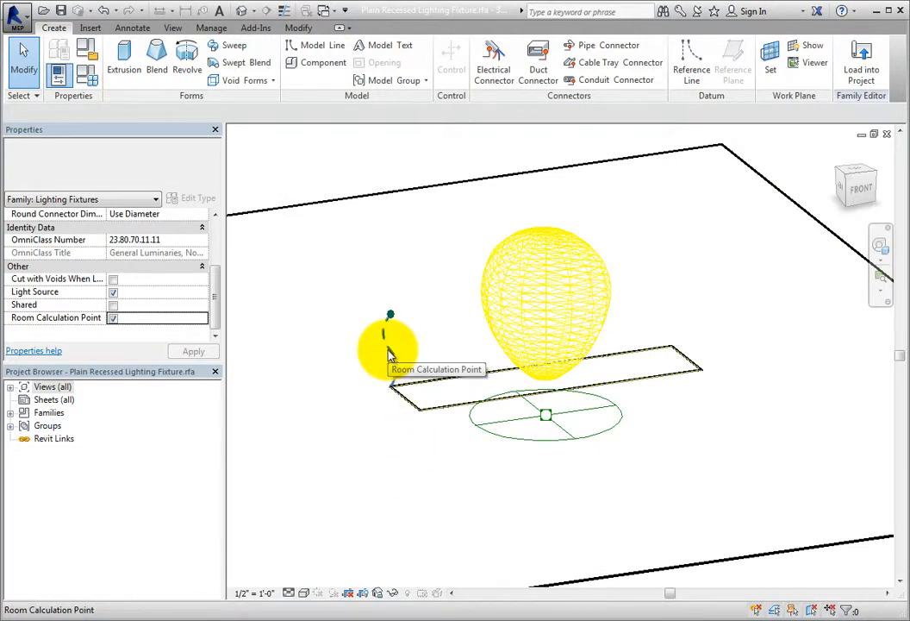
middle_click_drag(448, 508, 504, 515)
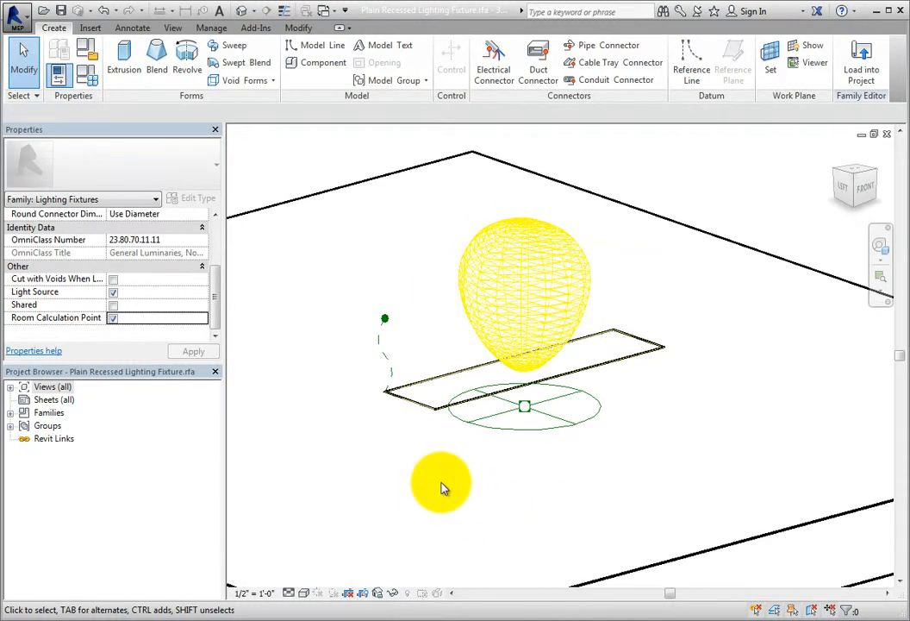
left_click(392, 366)
scroll(386, 508, "down", 2)
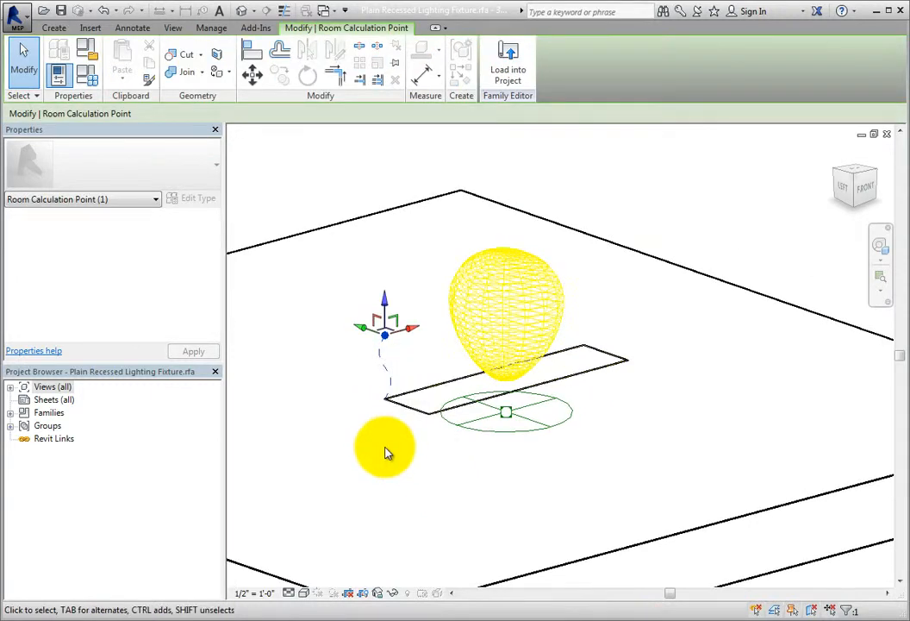
middle_click_drag(542, 472, 228, 497, "shift")
middle_click_drag(559, 448, 656, 398, "shift")
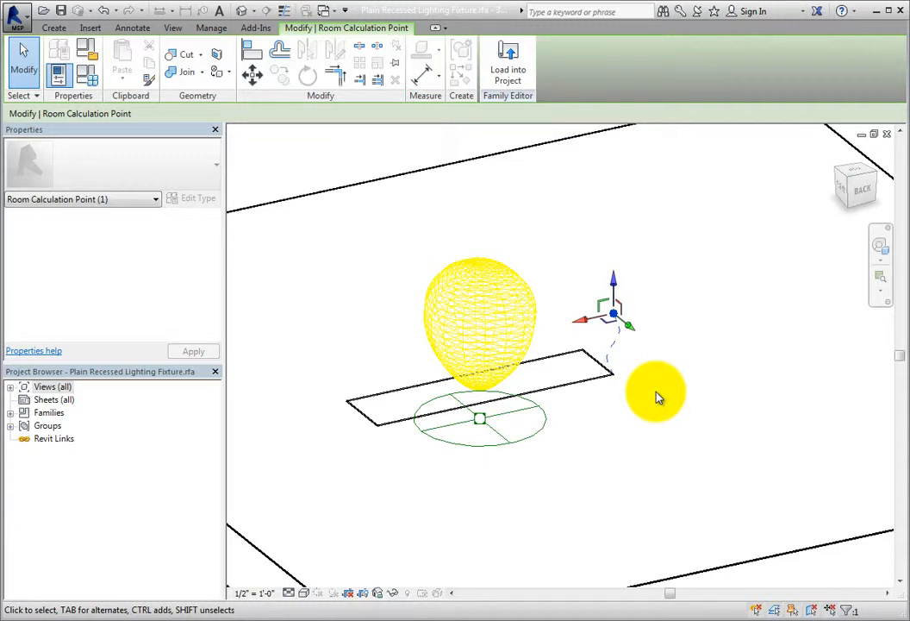
left_click_drag(612, 291, 613, 470)
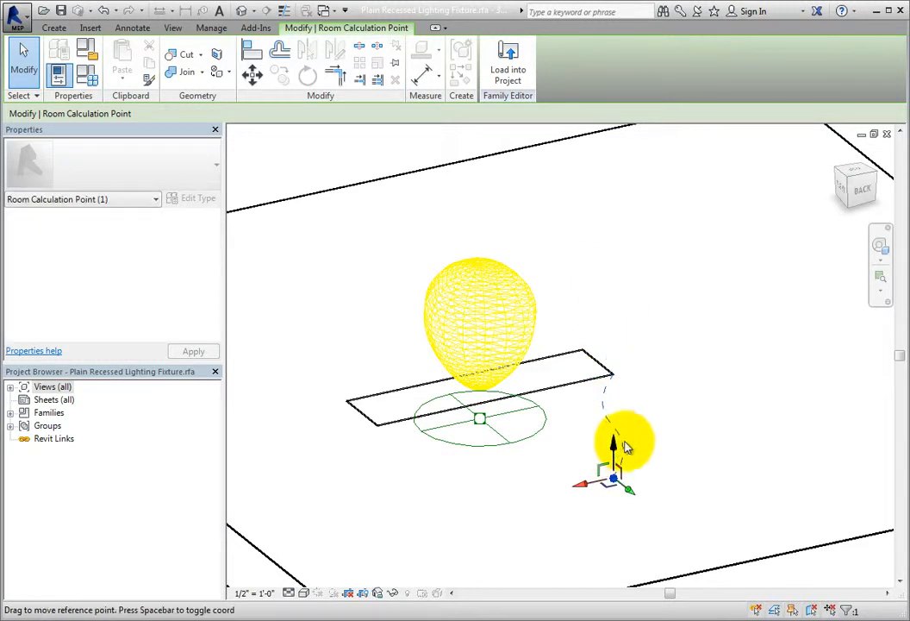
left_click(685, 428)
middle_click_drag(696, 467, 691, 433, "shift")
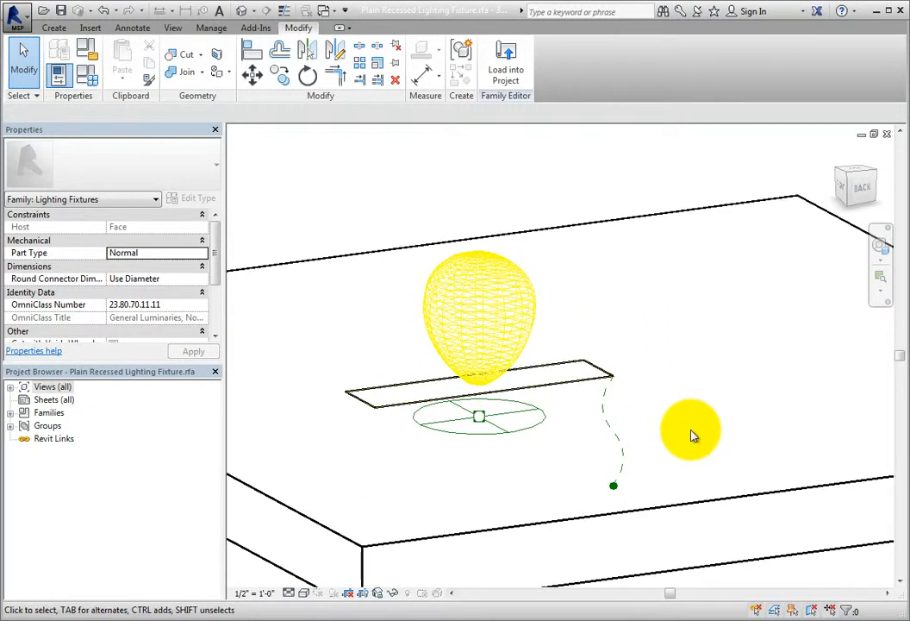
- Load the family with the lowered calculation point into the project, overwriting the existing version, and check the Computer Lab space's lighting properties
left_click(512, 79)
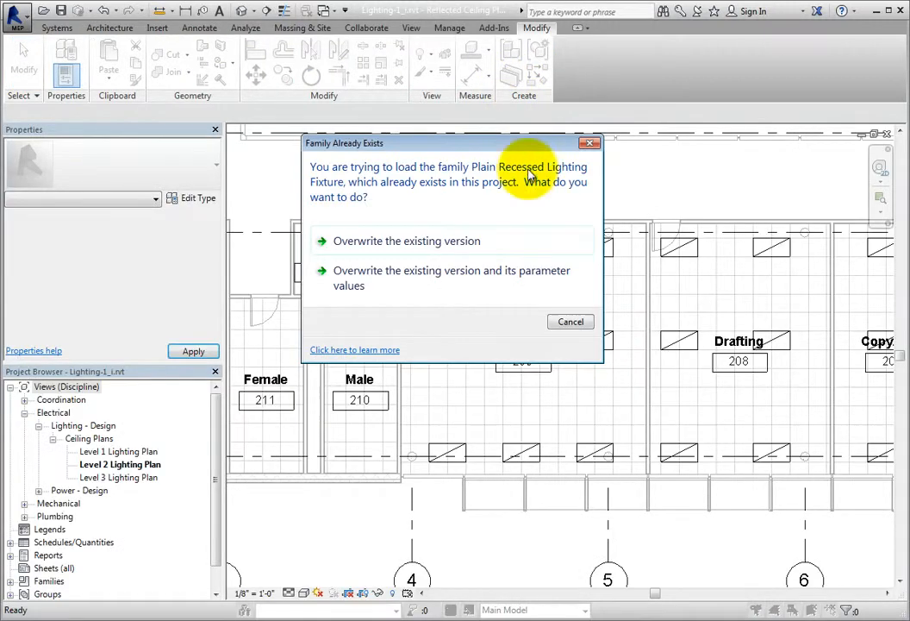
left_click(502, 250)
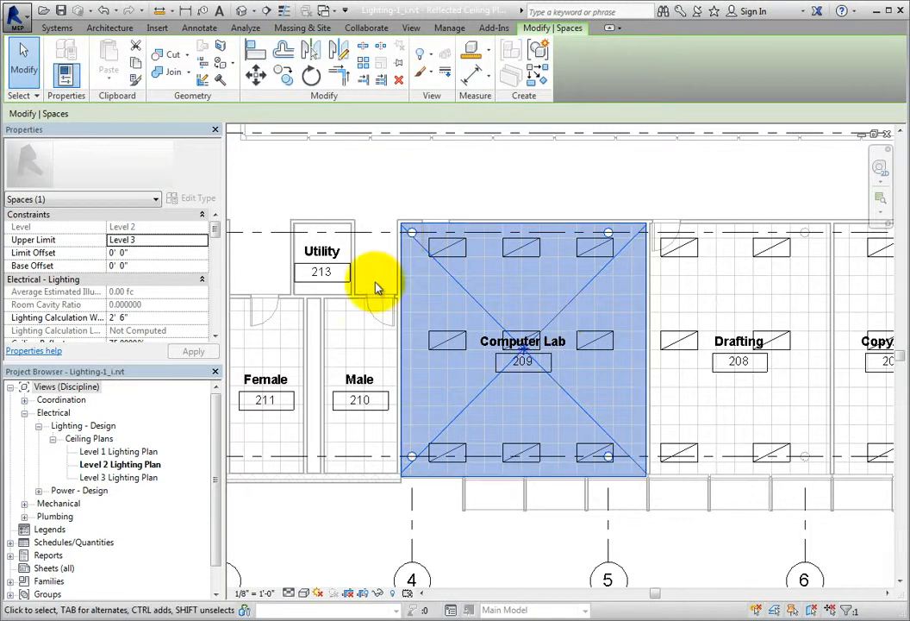
left_click_drag(215, 228, 218, 244)
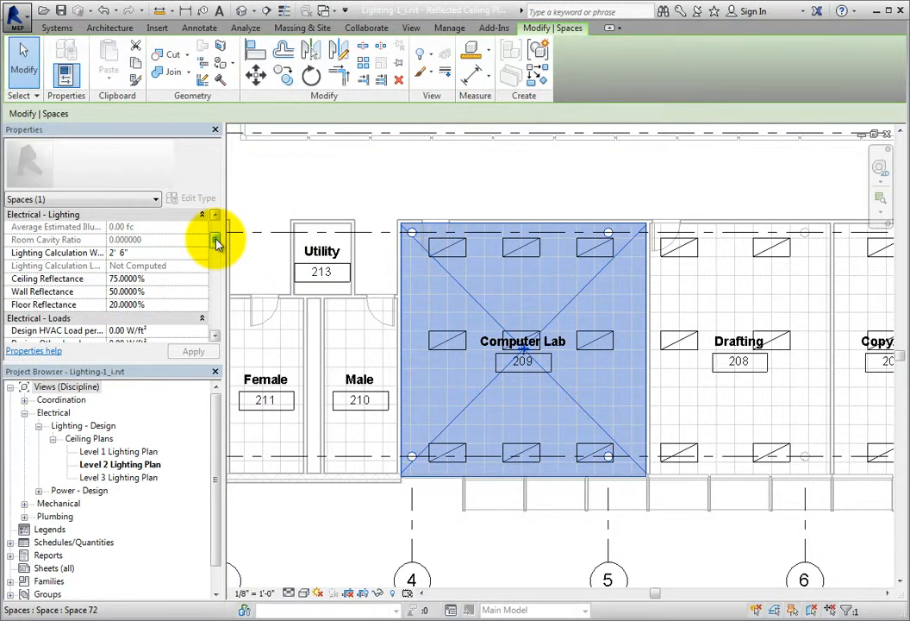
left_click_drag(218, 244, 427, 193)
left_click(427, 188)
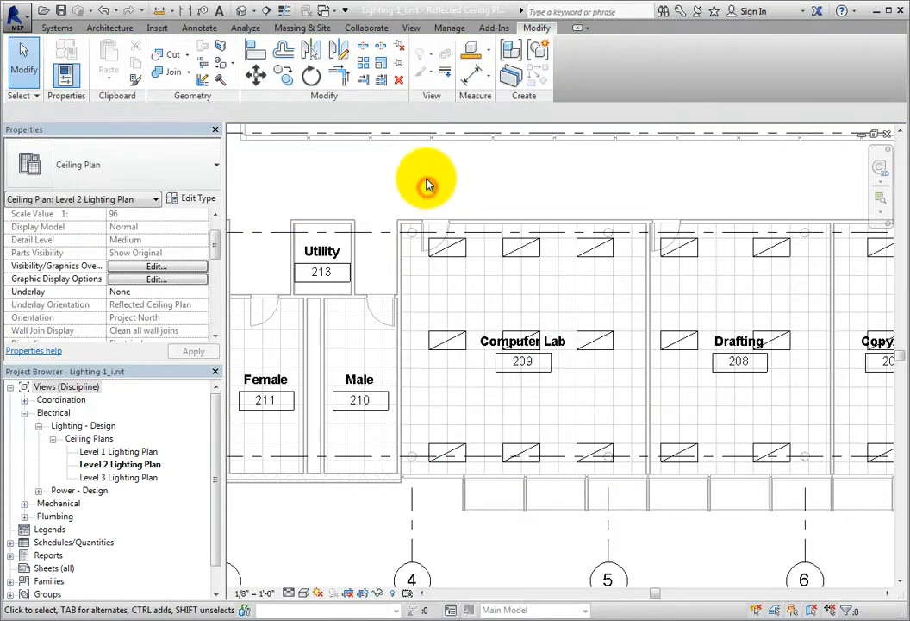
- Return to the Plain Recessed Lighting Fixture family and move the room calculation point straight up, back above the fixture's plane
left_click(328, 15)
left_click(341, 45)
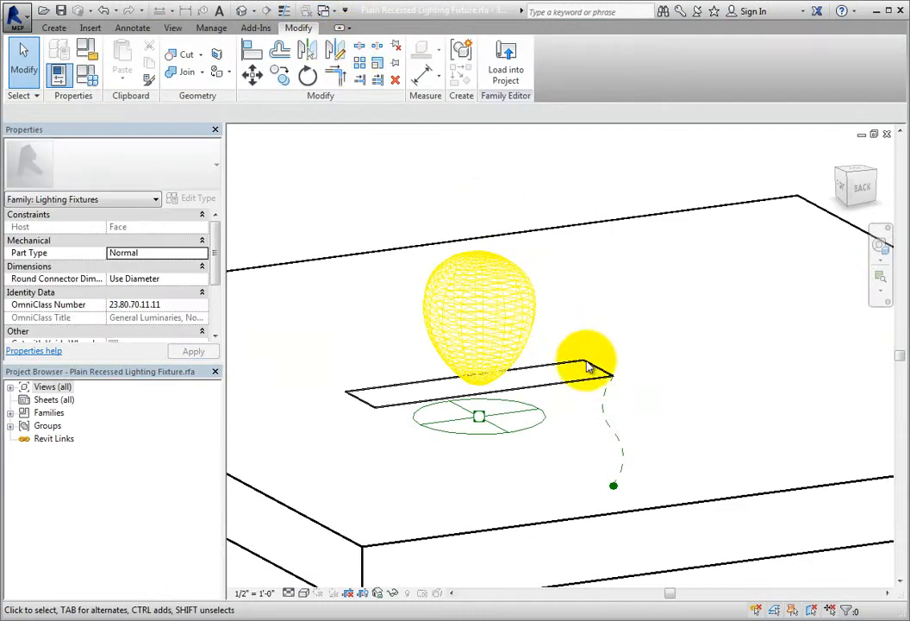
left_click(603, 410)
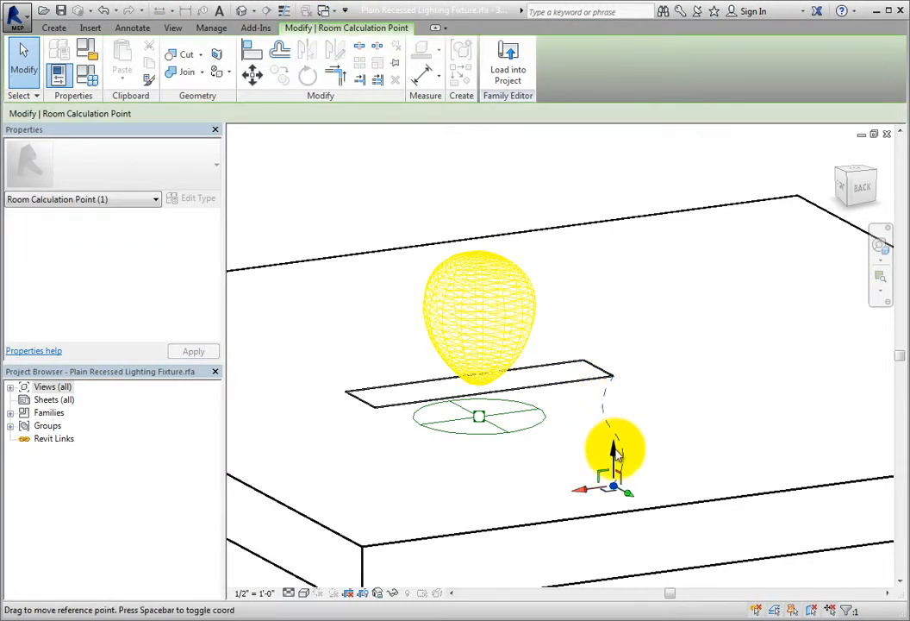
left_click_drag(613, 453, 622, 250)
left_click(665, 360)
middle_click_drag(666, 447, 516, 466, "shift")
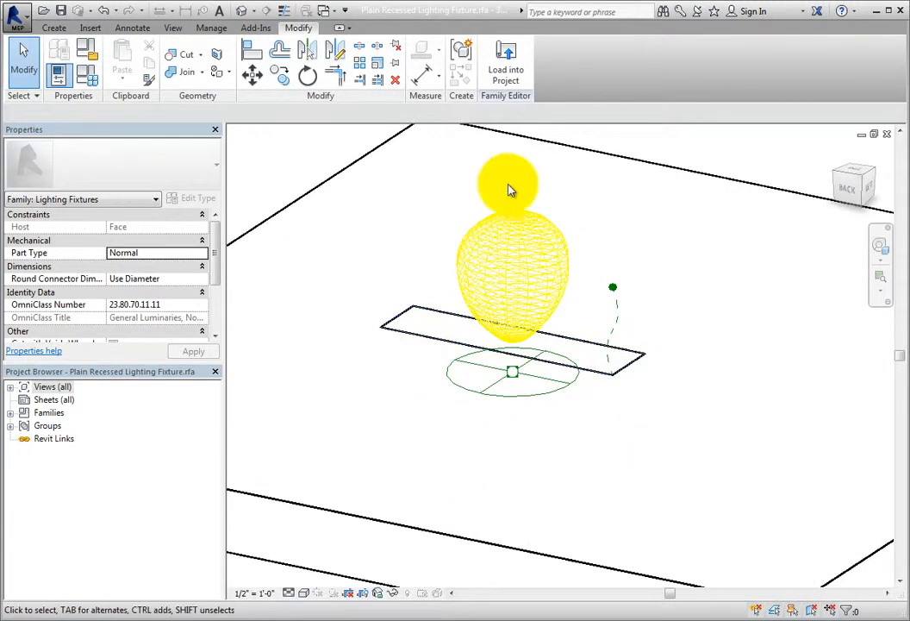
- Reload the corrected fixture family into the project, overwriting the existing version, and recheck the Computer Lab space's Electrical - Lighting properties
left_click(507, 83)
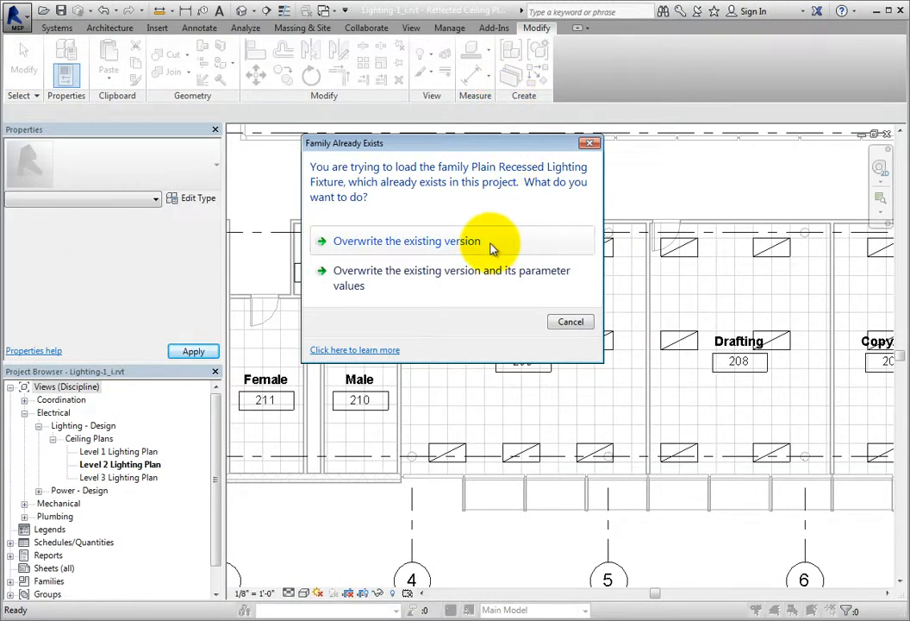
left_click(492, 246)
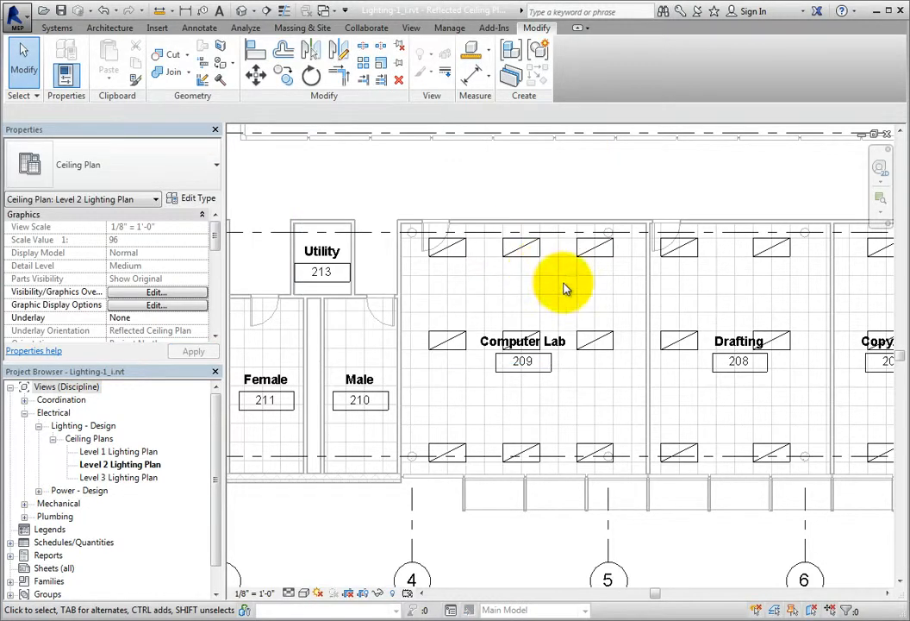
left_click(574, 296)
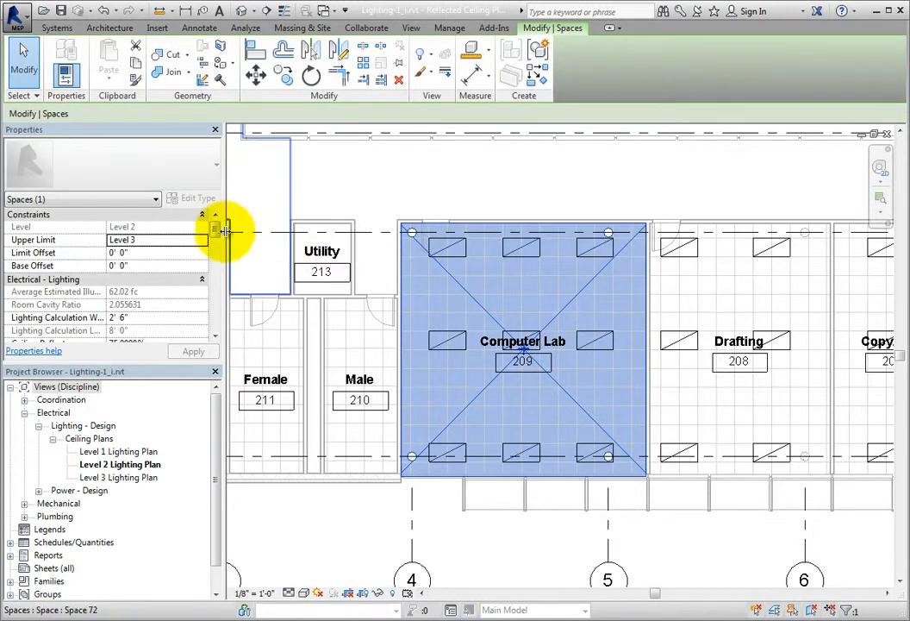
left_click_drag(219, 235, 217, 244)
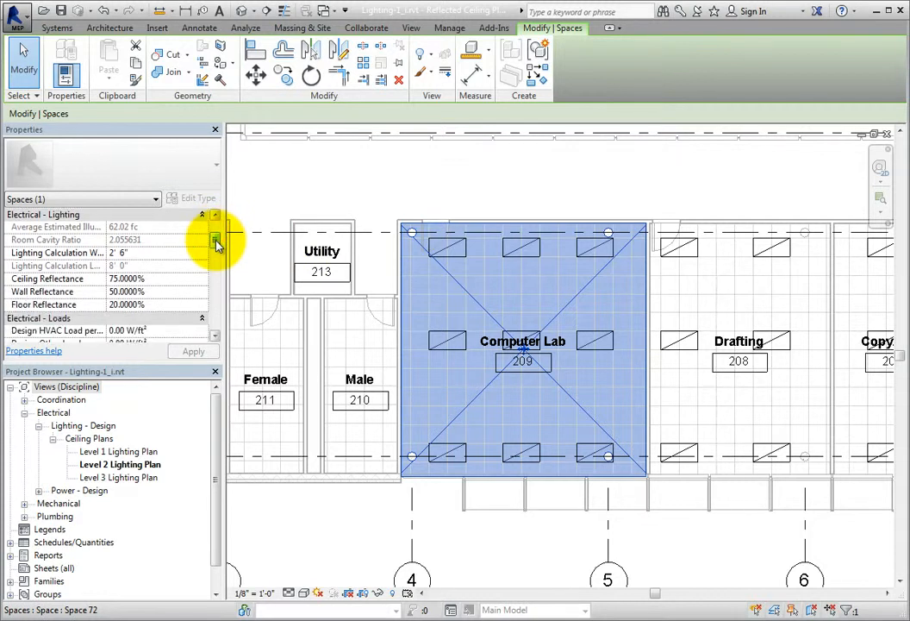